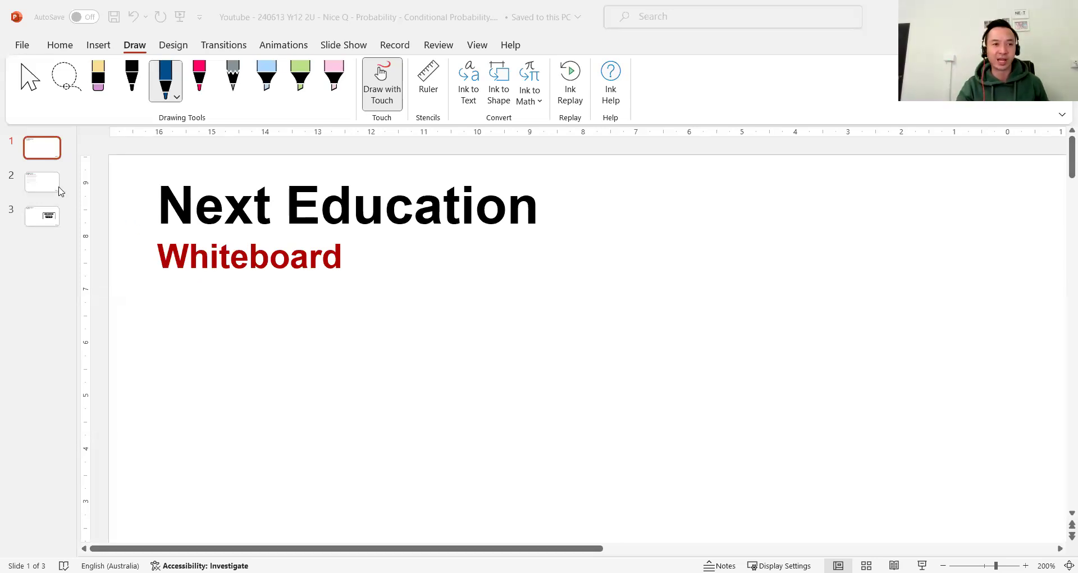
Step: Go to slide 2, the HSC 2023 past paper conditional probability question with parts (a) and (b)
key(Page_Down)
scroll(409, 325, down, 2)
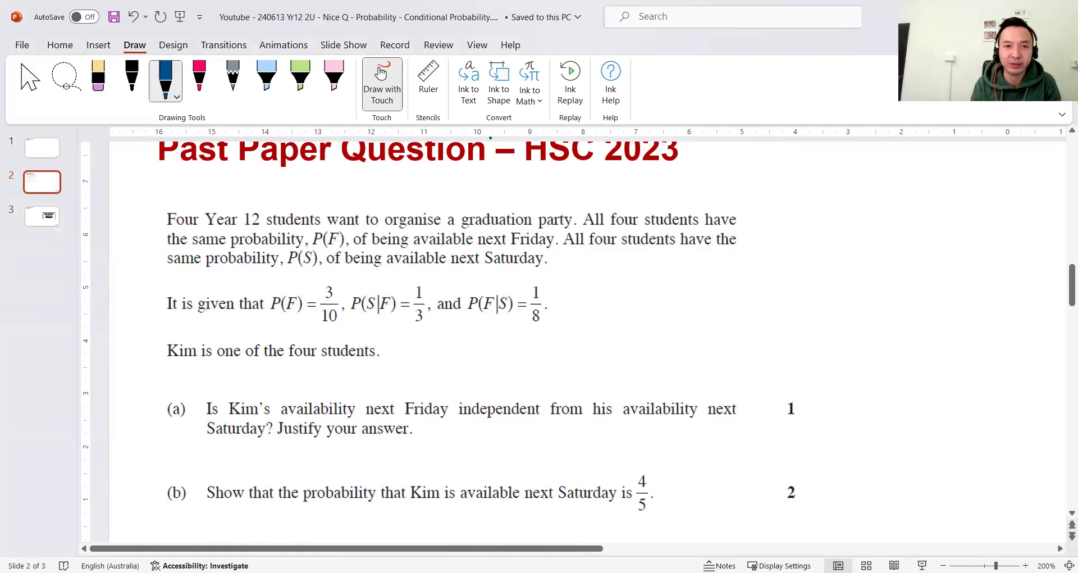
Step: Highlight the P(F) definition in light blue and the P(S) definition in green
click(299, 84)
click(267, 82)
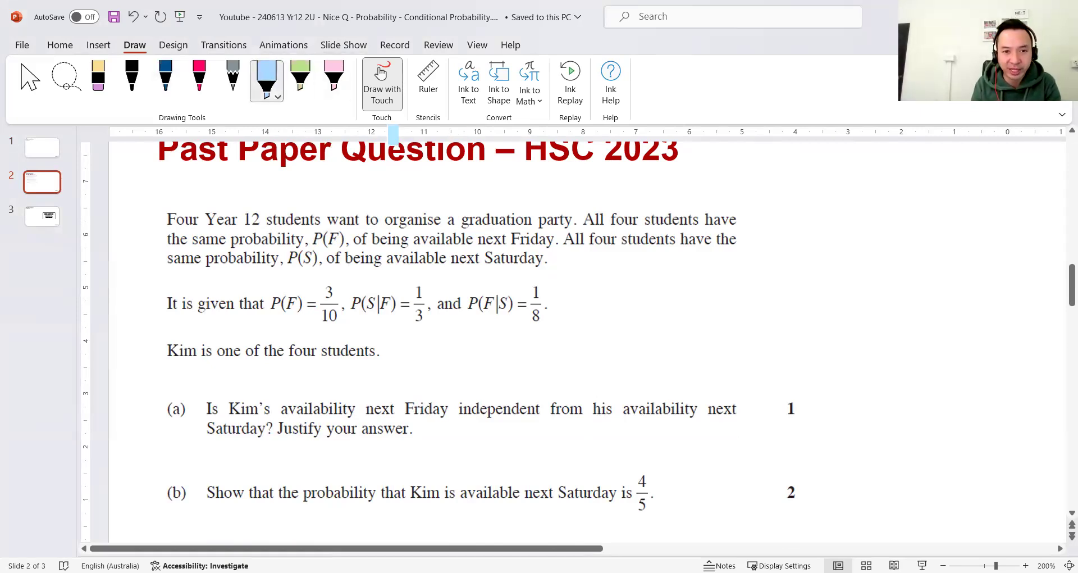
drag(313, 239, 555, 238)
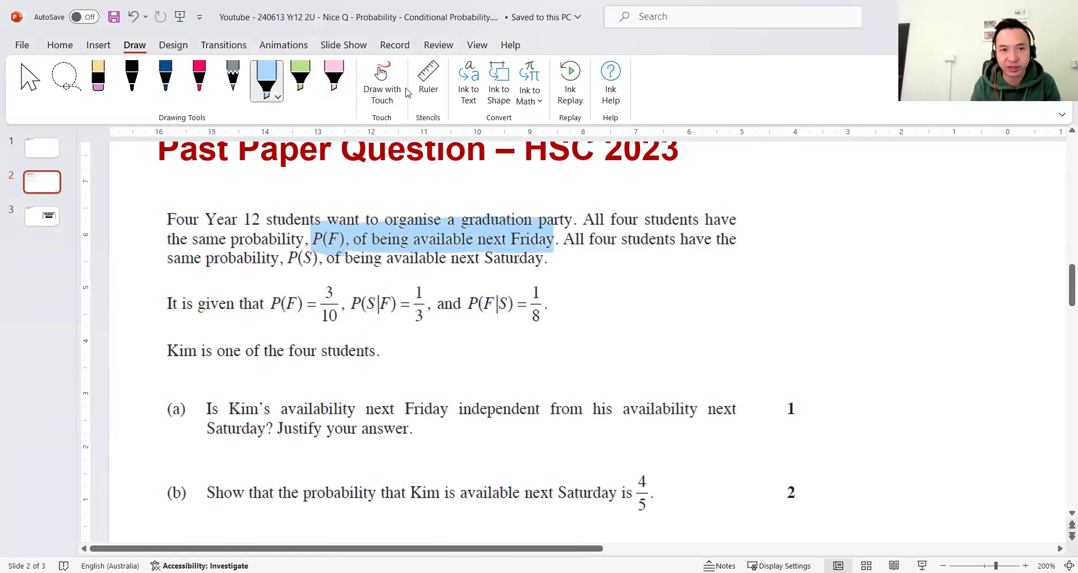
click(298, 83)
drag(288, 258, 554, 258)
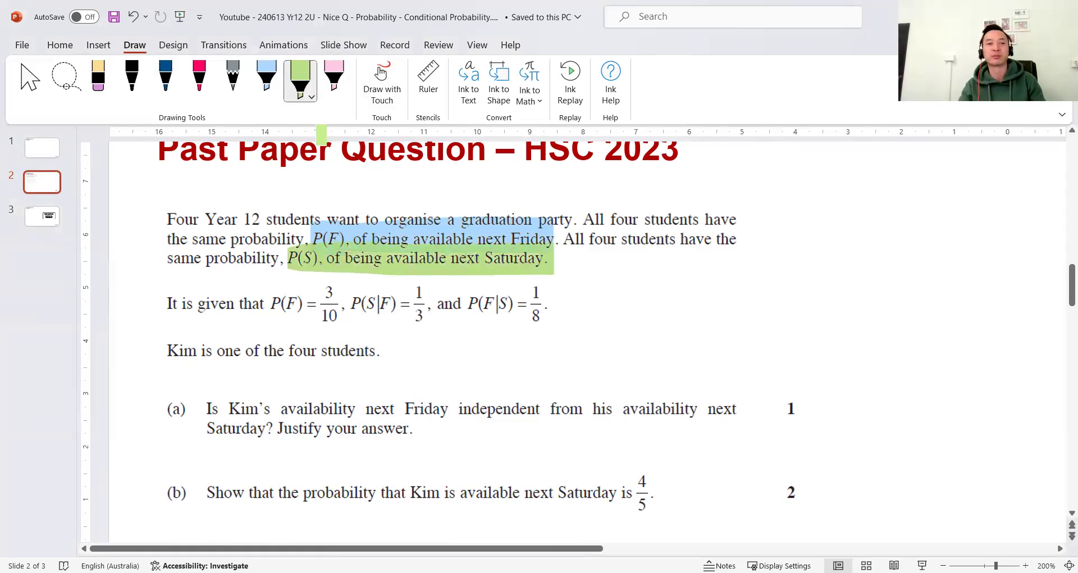
Step: Highlight the given values P(F) = 3/10, P(S|F) = 1/3 and P(F|S) = 1/8 in light blue
scroll(366, 280, down, 3)
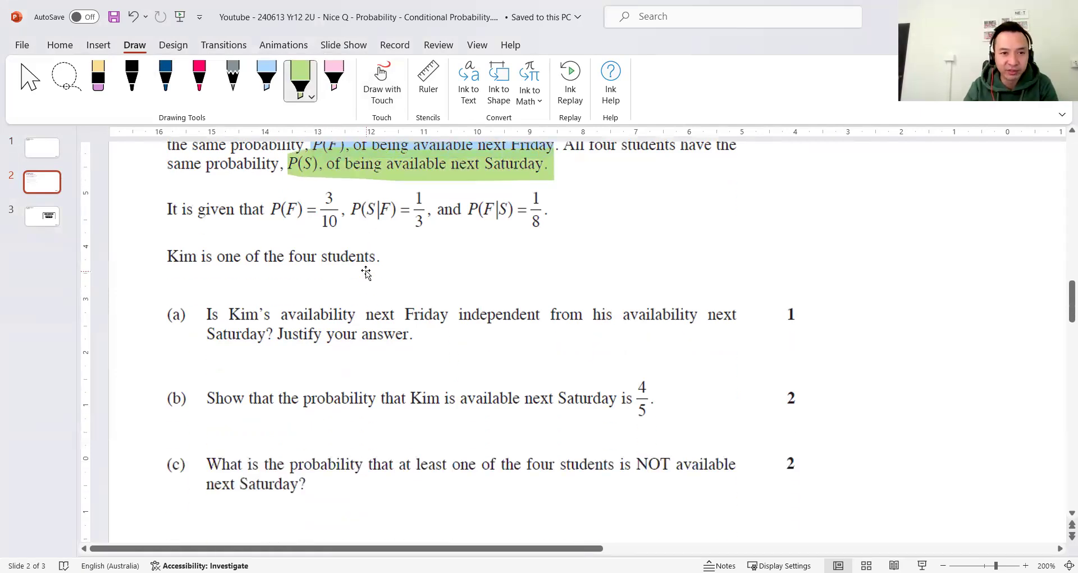
click(267, 81)
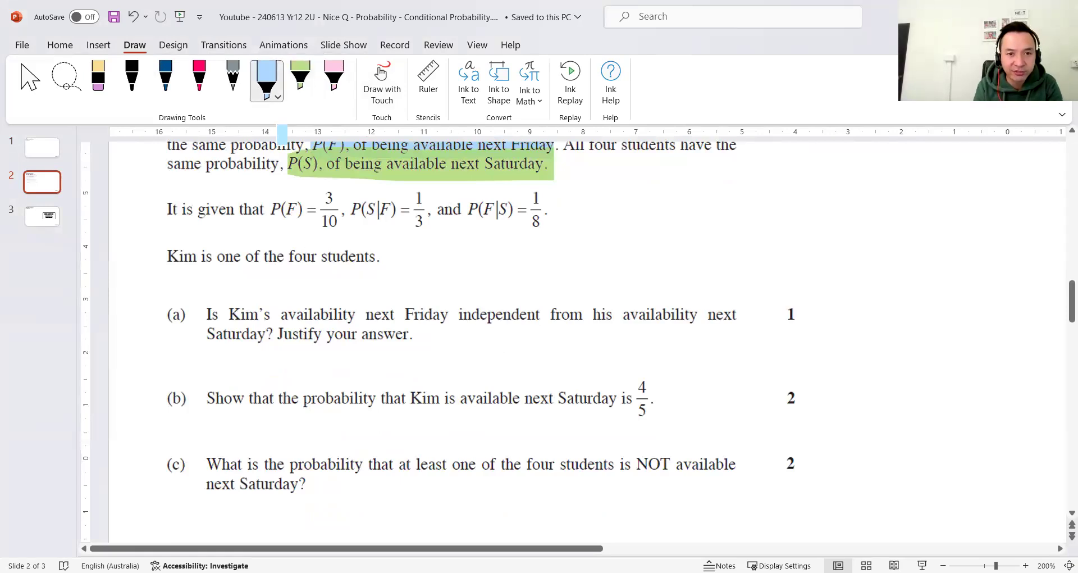
mouse_move(270, 196)
mouse_down()
mouse_move(274, 223)
mouse_move(339, 208)
mouse_move(286, 230)
mouse_move(262, 196)
mouse_up()
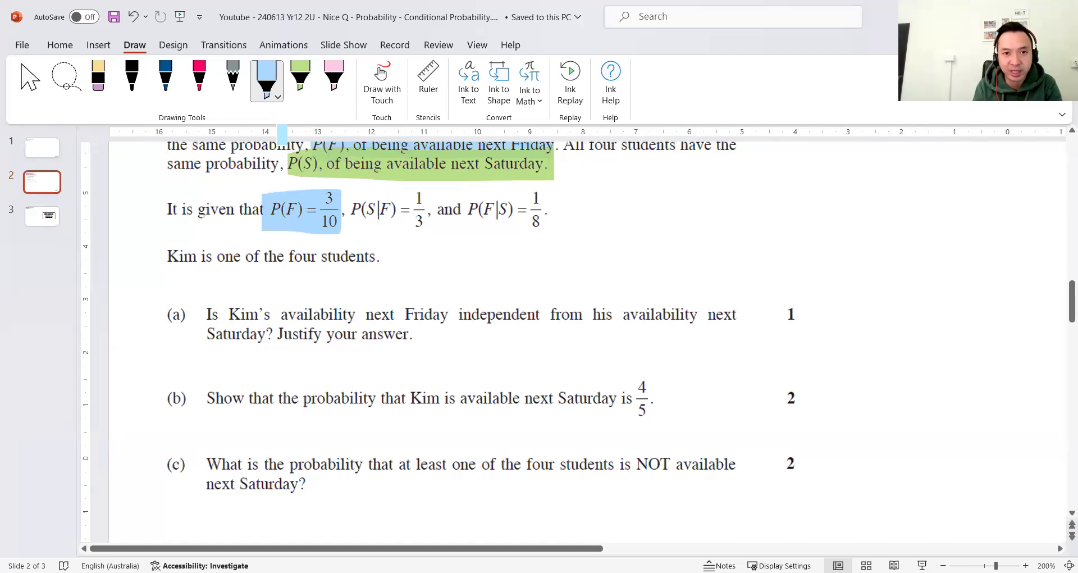
mouse_move(353, 196)
mouse_down()
mouse_move(419, 201)
mouse_move(425, 224)
mouse_move(349, 207)
mouse_up()
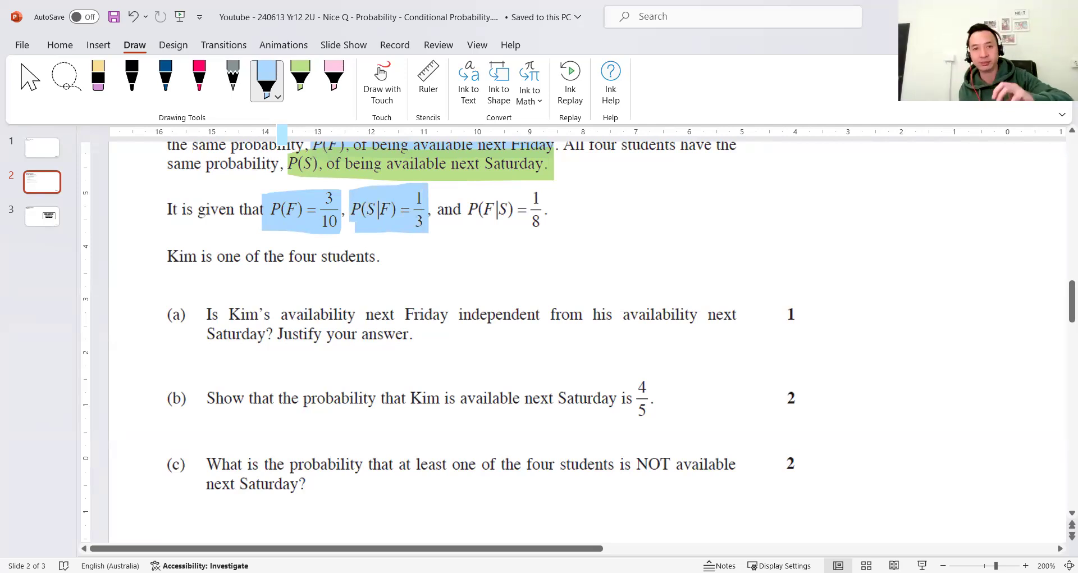
drag(471, 194, 545, 224)
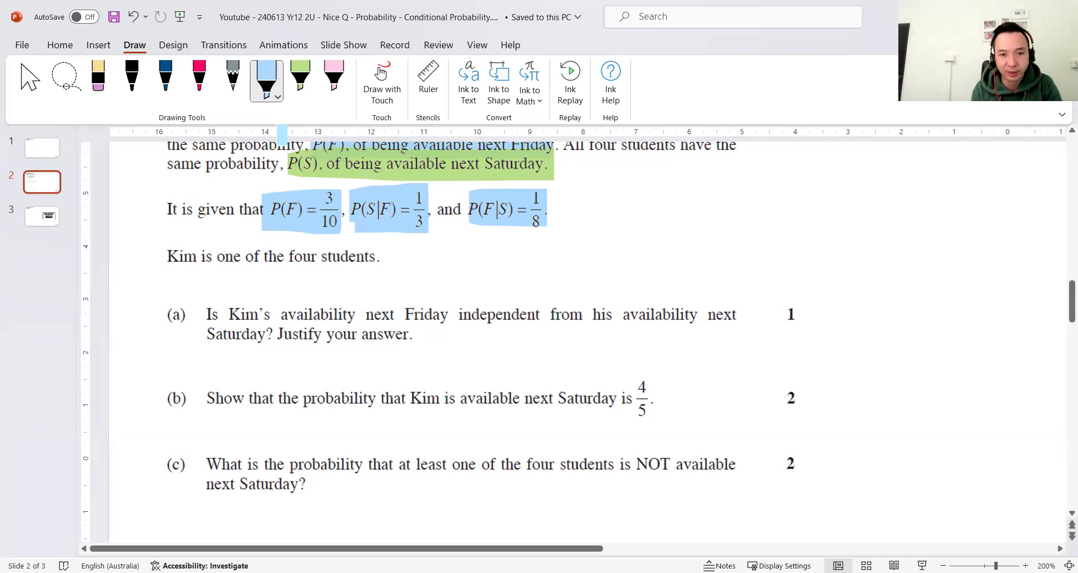
click(301, 79)
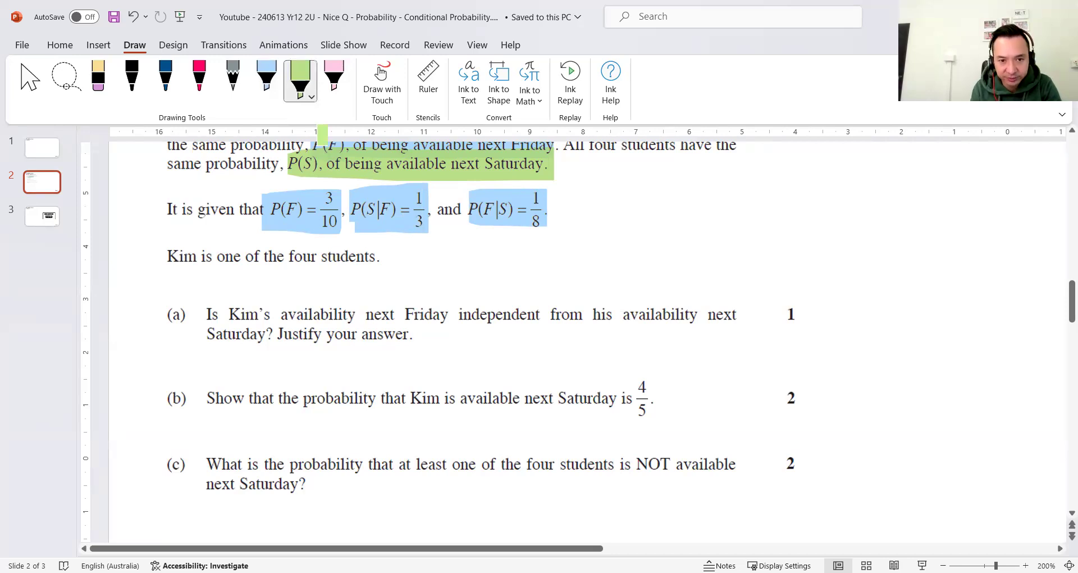
Step: Highlight 'next Friday independent' through Saturday in part (a) in green, redoing a rough stroke
drag(367, 313, 496, 313)
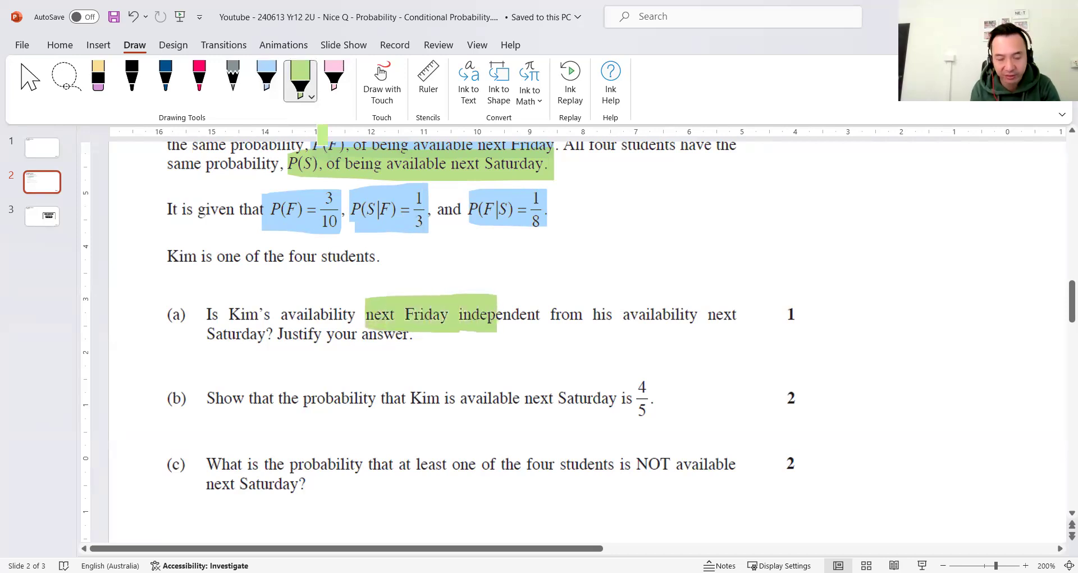
key(ctrl+z)
key(ctrl+z)
drag(366, 313, 545, 313)
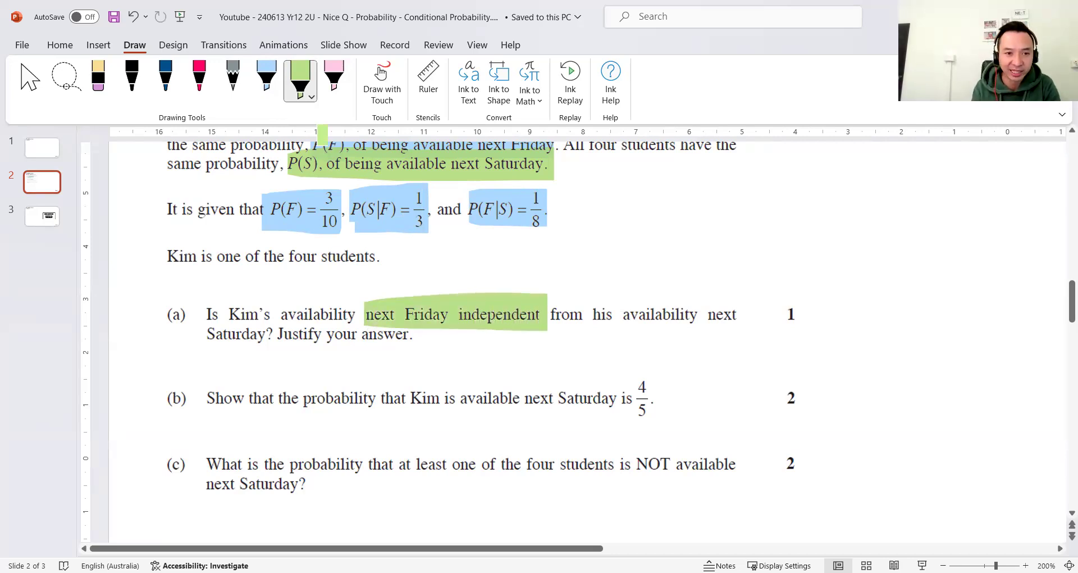
drag(198, 336, 253, 336)
mouse_move(549, 303)
mouse_down()
mouse_move(553, 323)
mouse_move(748, 311)
mouse_up()
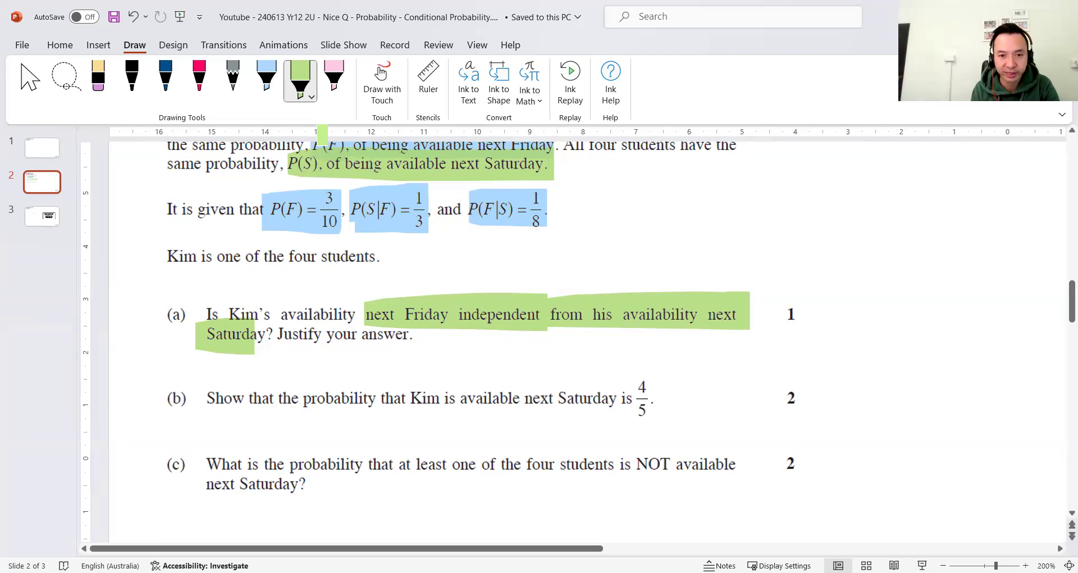
Step: Highlight the 4/5 claim in part (b) and 'NOT available next Saturday' in part (c)
drag(410, 399, 657, 400)
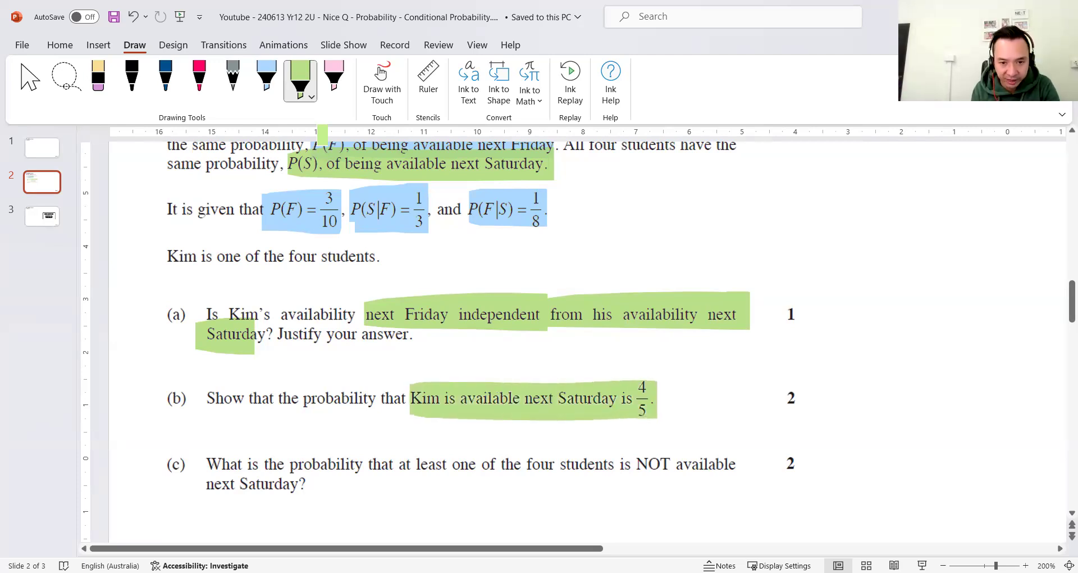
drag(417, 465, 727, 462)
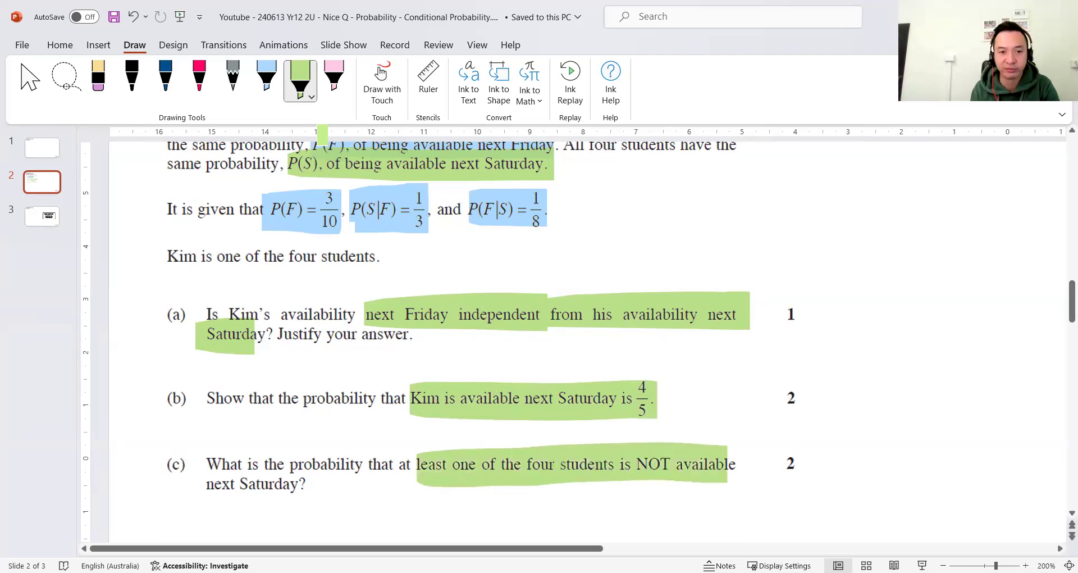
drag(208, 487, 299, 486)
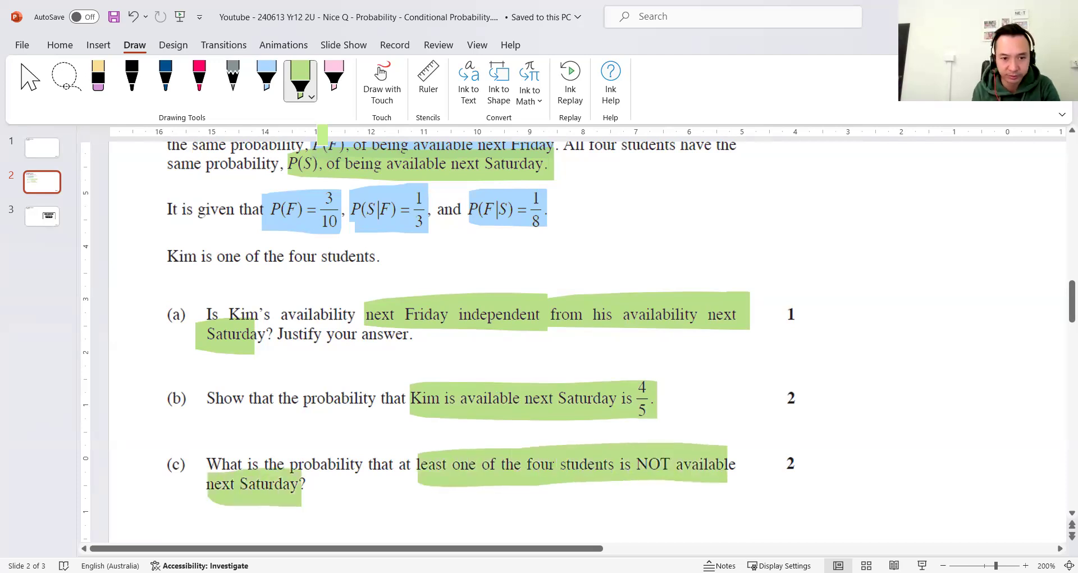
click(131, 79)
Step: Handwrite '(a) P(x|y) =' to the right of part (a) in black ink
drag(919, 307, 920, 318)
mouse_move(922, 301)
mouse_down()
mouse_move(922, 321)
mouse_move(905, 326)
mouse_up()
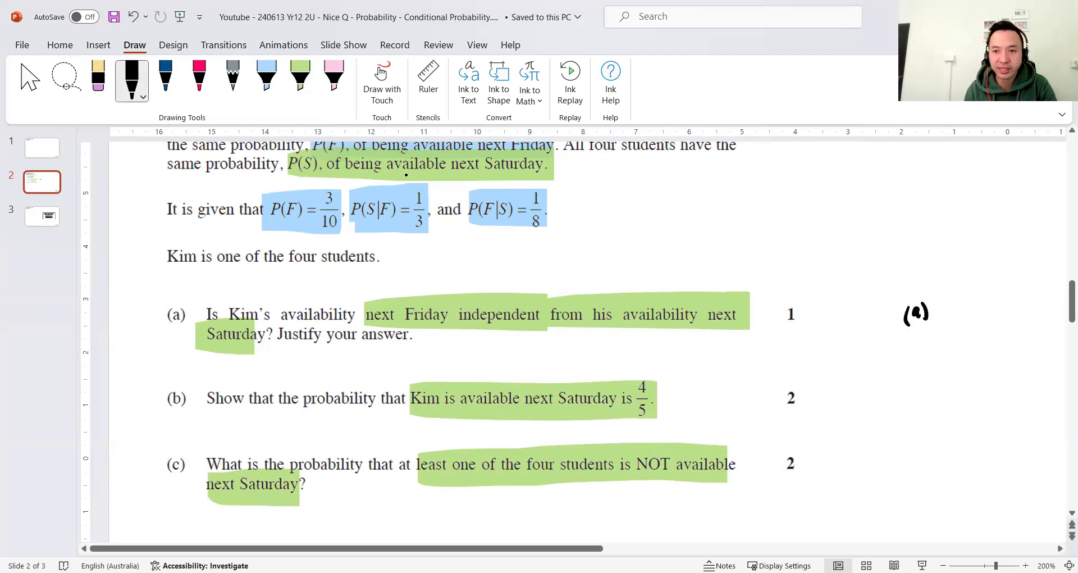
click(1060, 548)
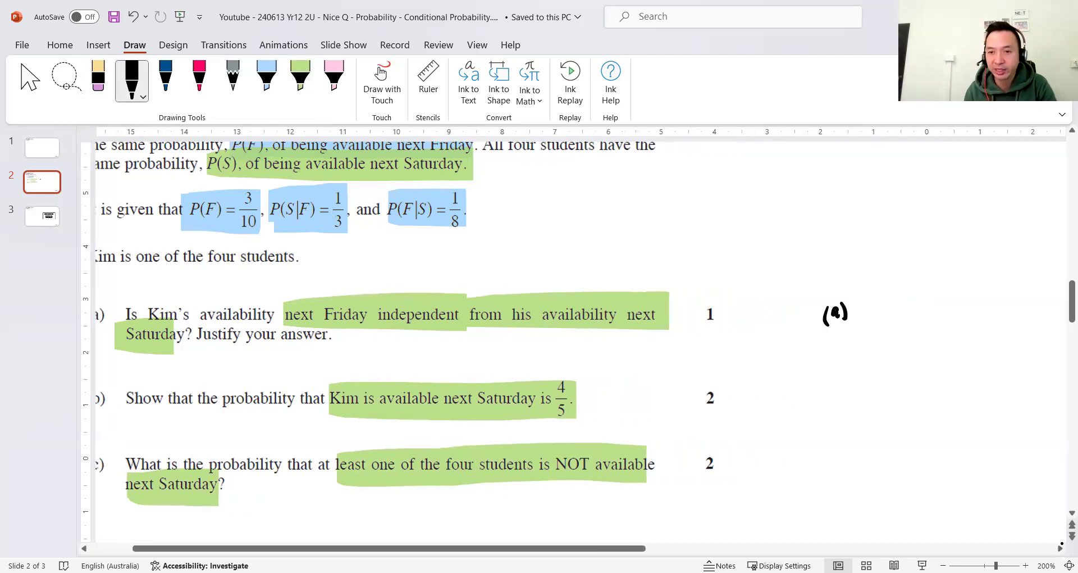
mouse_move(874, 303)
mouse_down()
mouse_move(872, 320)
mouse_move(908, 318)
mouse_up()
mouse_move(908, 303)
mouse_down()
mouse_move(900, 318)
mouse_move(933, 313)
mouse_move(946, 323)
mouse_up()
drag(961, 313, 968, 312)
drag(960, 317, 968, 317)
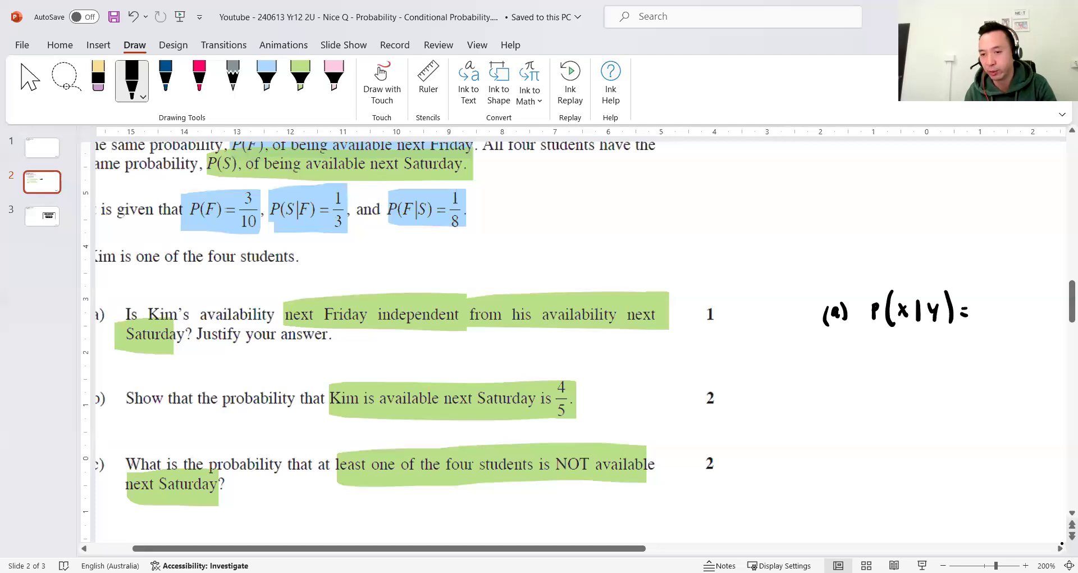
click(1060, 547)
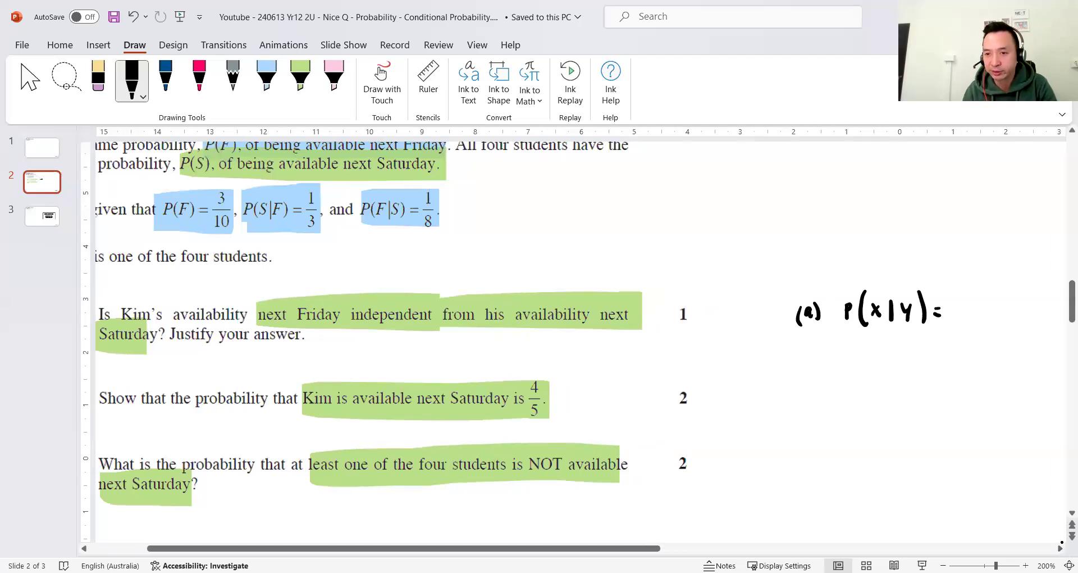
Step: Complete the line with 'P(x) → Independent'
drag(961, 302, 970, 324)
mouse_move(982, 303)
mouse_down()
mouse_move(991, 317)
mouse_move(982, 318)
mouse_up()
mouse_move(992, 298)
mouse_down()
mouse_move(997, 318)
mouse_move(962, 310)
mouse_up()
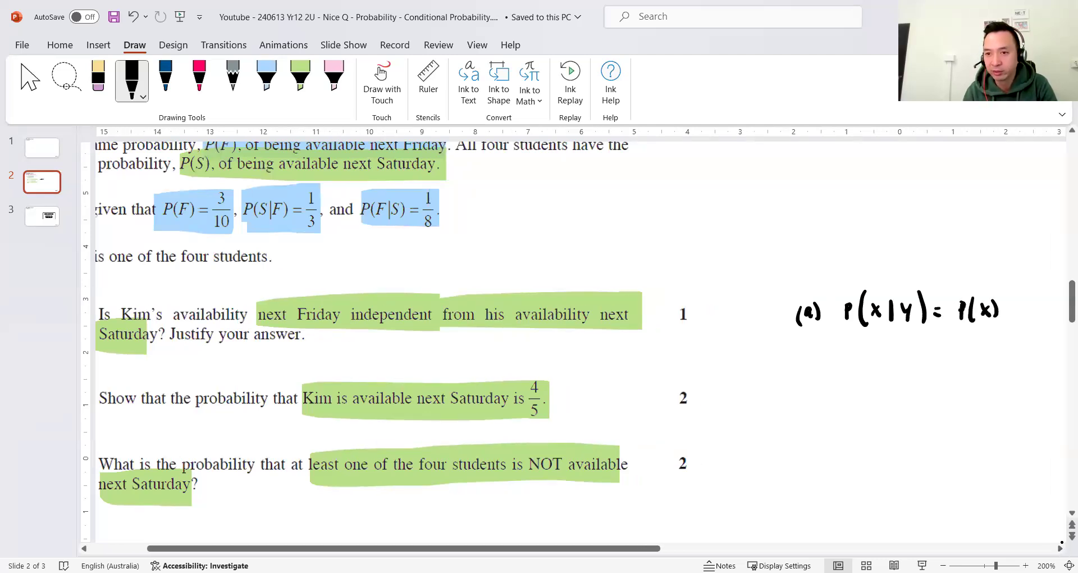
click(1060, 548)
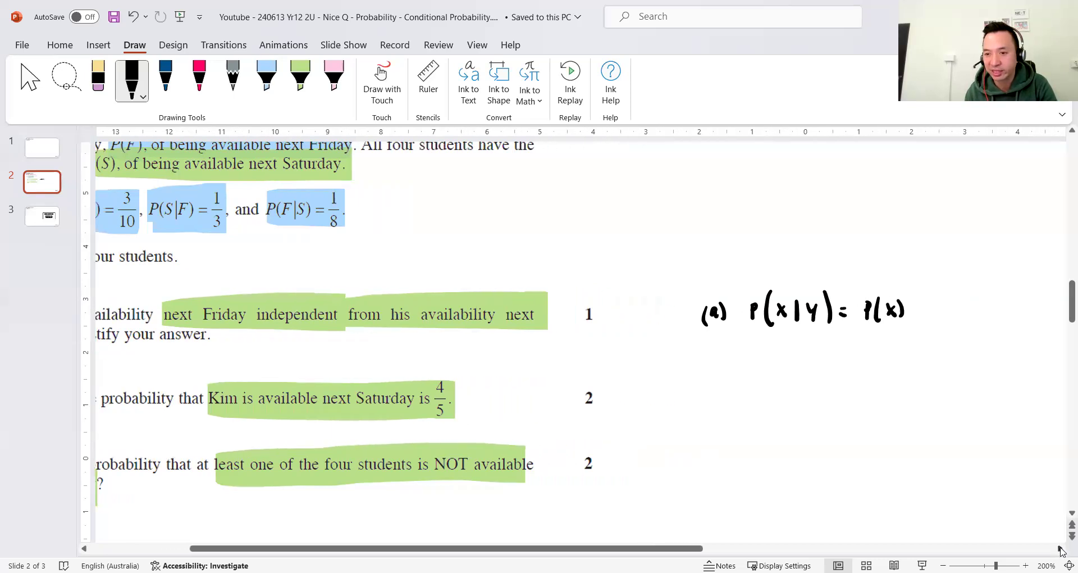
click(1060, 547)
mouse_move(838, 310)
mouse_down()
mouse_move(918, 314)
mouse_move(921, 296)
mouse_up()
mouse_move(924, 312)
mouse_down()
mouse_move(938, 315)
mouse_move(935, 326)
mouse_up()
mouse_move(936, 310)
mouse_down()
mouse_move(979, 311)
mouse_move(981, 298)
mouse_move(1005, 315)
mouse_up()
mouse_move(1013, 287)
mouse_down()
mouse_move(1011, 314)
mouse_move(1021, 298)
mouse_up()
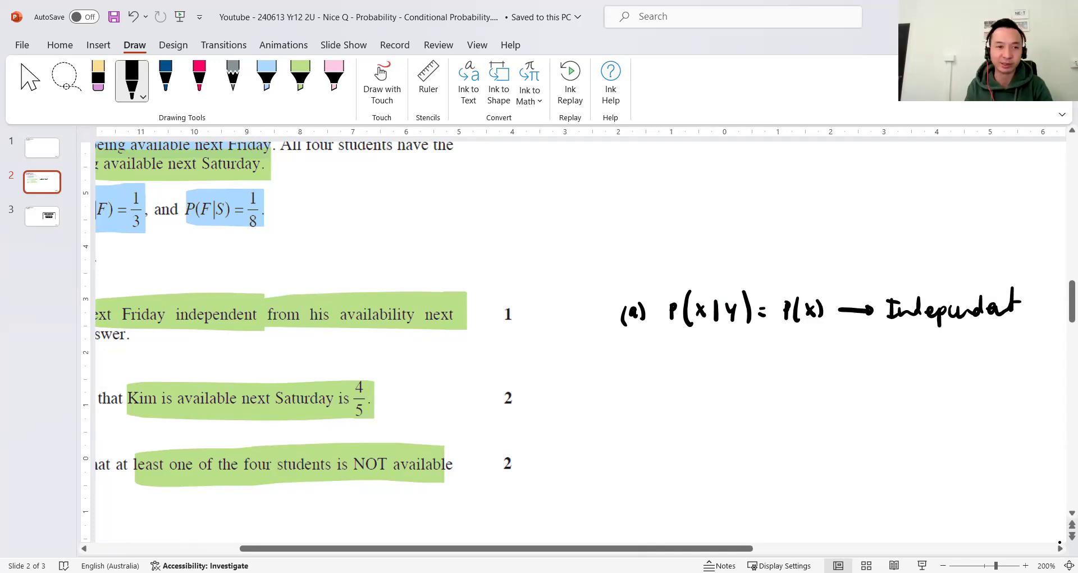
Step: Handwrite P(F) = 3/10 and P(F|S) = 1/8 below the part (a) note
scroll(99, 544, left, 5)
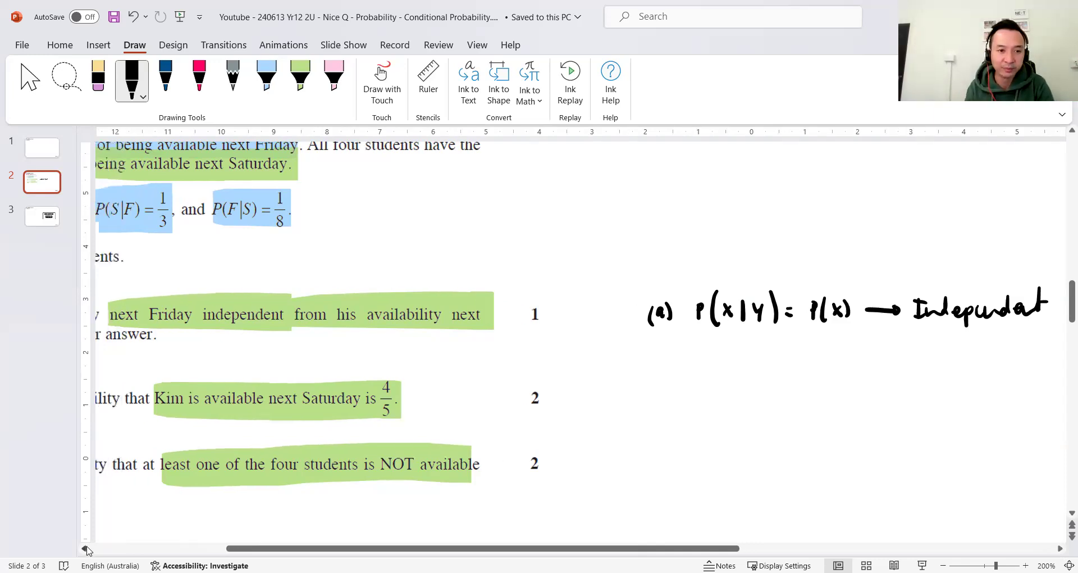
drag(772, 365, 774, 377)
mouse_move(794, 360)
mouse_down()
mouse_move(793, 390)
mouse_move(802, 369)
mouse_move(805, 386)
mouse_up()
mouse_move(820, 373)
mouse_down()
mouse_move(862, 377)
mouse_move(852, 395)
mouse_move(859, 384)
mouse_up()
drag(914, 365, 916, 376)
mouse_move(937, 356)
mouse_down()
mouse_move(934, 395)
mouse_move(948, 374)
mouse_up()
mouse_move(959, 358)
mouse_down()
mouse_move(959, 390)
mouse_move(969, 377)
mouse_up()
mouse_move(986, 357)
mouse_down()
mouse_move(986, 389)
mouse_move(1016, 374)
mouse_up()
drag(1035, 354, 1043, 368)
drag(1042, 375, 1038, 388)
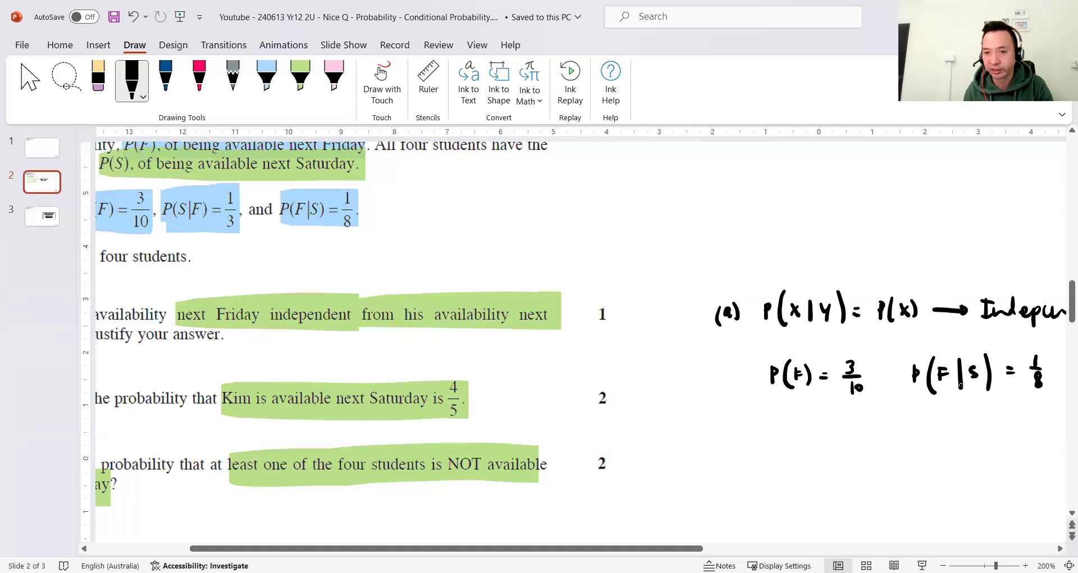
Step: Write the line '∴ P(F) ≠ P(F|S)' beneath the values
click(798, 425)
click(795, 433)
click(802, 432)
drag(845, 422, 845, 439)
mouse_move(844, 425)
mouse_down()
mouse_move(862, 446)
mouse_move(877, 424)
mouse_up()
mouse_move(868, 434)
mouse_down()
mouse_move(883, 447)
mouse_move(913, 430)
mouse_up()
mouse_move(900, 433)
mouse_down()
mouse_move(913, 434)
mouse_move(907, 443)
mouse_up()
mouse_move(933, 423)
mouse_down()
mouse_move(933, 443)
mouse_move(935, 433)
mouse_move(948, 450)
mouse_up()
drag(957, 424, 958, 446)
drag(958, 425, 966, 433)
mouse_move(975, 419)
mouse_down()
mouse_move(975, 446)
mouse_move(996, 447)
mouse_up()
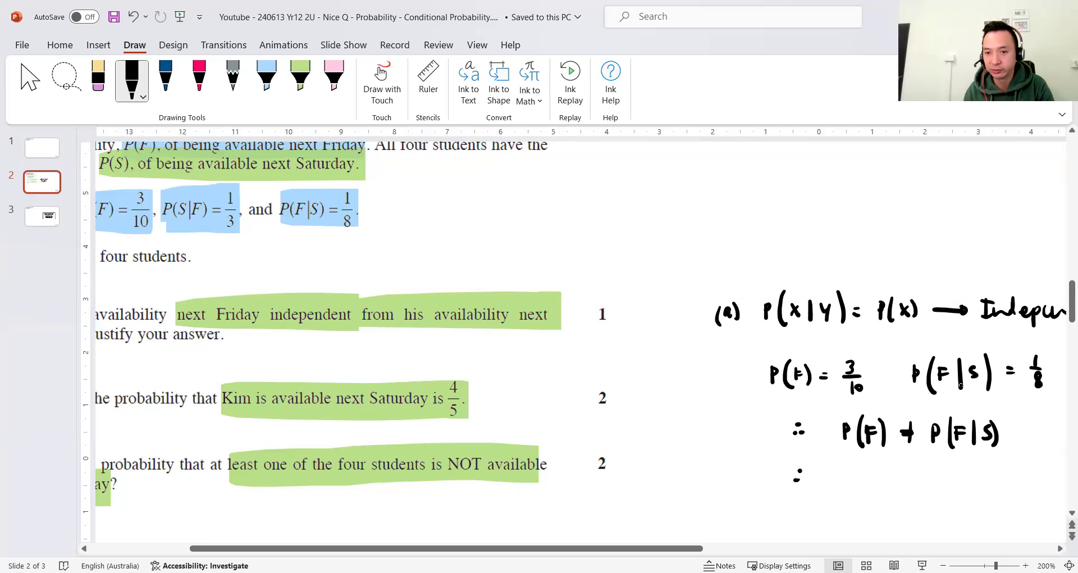
Step: Conclude with '∴ Not independent' underneath
mouse_move(804, 478)
mouse_down()
mouse_move(849, 465)
mouse_move(857, 474)
mouse_up()
mouse_move(865, 466)
mouse_down()
mouse_move(866, 482)
mouse_move(870, 474)
mouse_up()
mouse_move(889, 471)
mouse_down()
mouse_move(889, 483)
mouse_move(915, 479)
mouse_up()
drag(923, 458, 930, 482)
mouse_move(935, 472)
mouse_down()
mouse_move(934, 490)
mouse_move(936, 481)
mouse_up()
drag(946, 477, 955, 484)
mouse_move(959, 473)
mouse_down()
mouse_move(973, 483)
mouse_move(985, 461)
mouse_move(991, 482)
mouse_up()
drag(993, 475, 1003, 483)
mouse_move(995, 470)
mouse_down()
mouse_move(1009, 463)
mouse_move(1011, 486)
mouse_up()
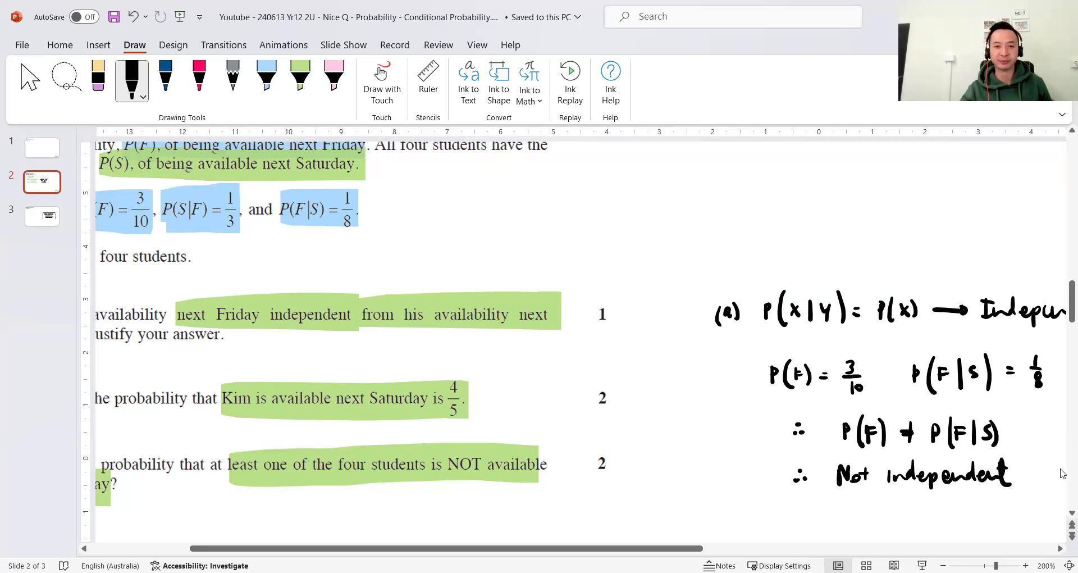
scroll(746, 366, down, 10)
Step: Select and deselect the handwritten working, then zoom back in
drag(786, 397, 479, 212)
click(520, 219)
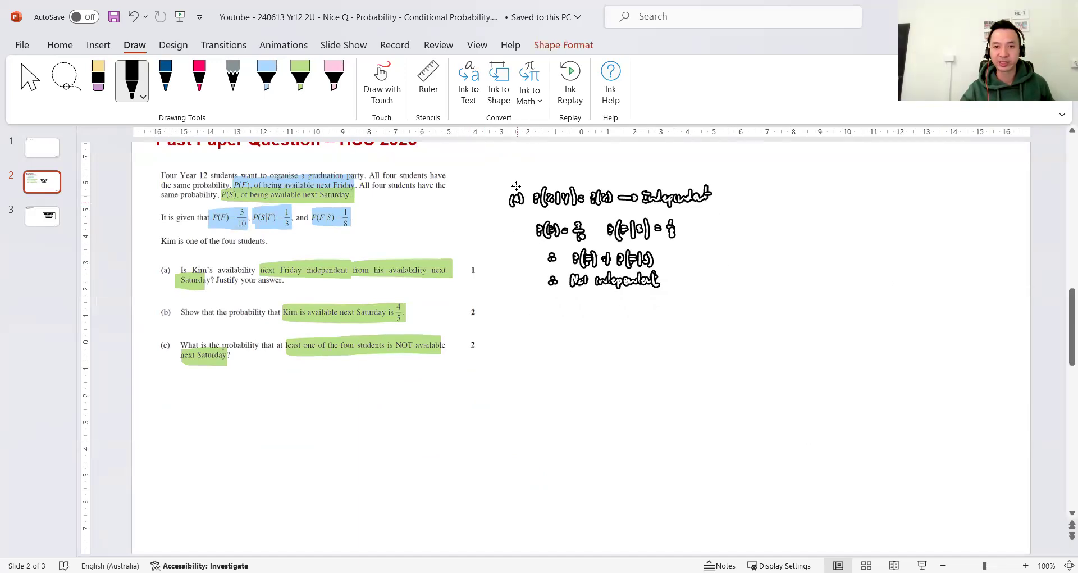
scroll(512, 309, up, 5)
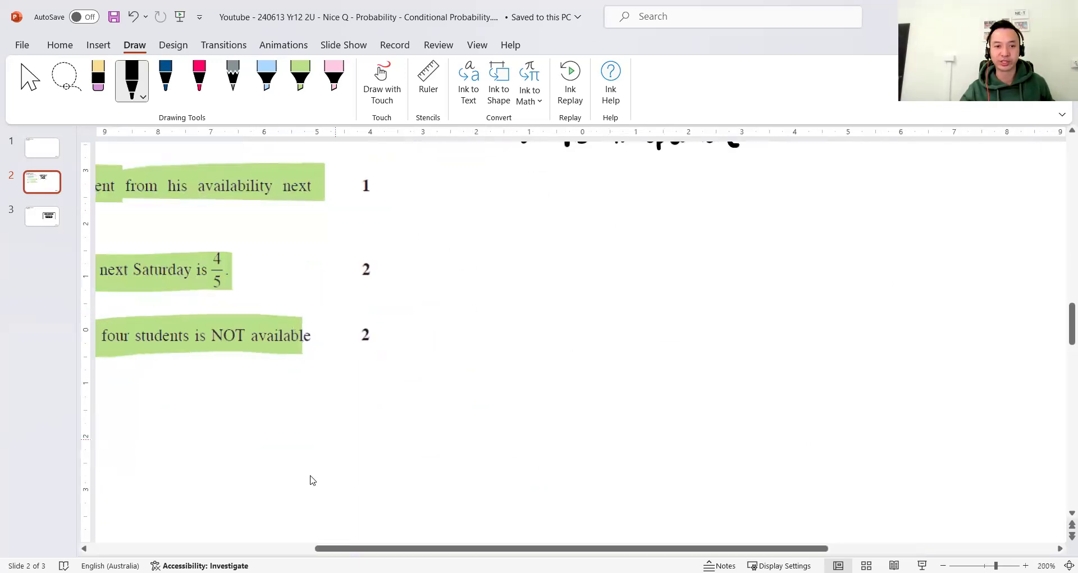
scroll(543, 428, up, 5)
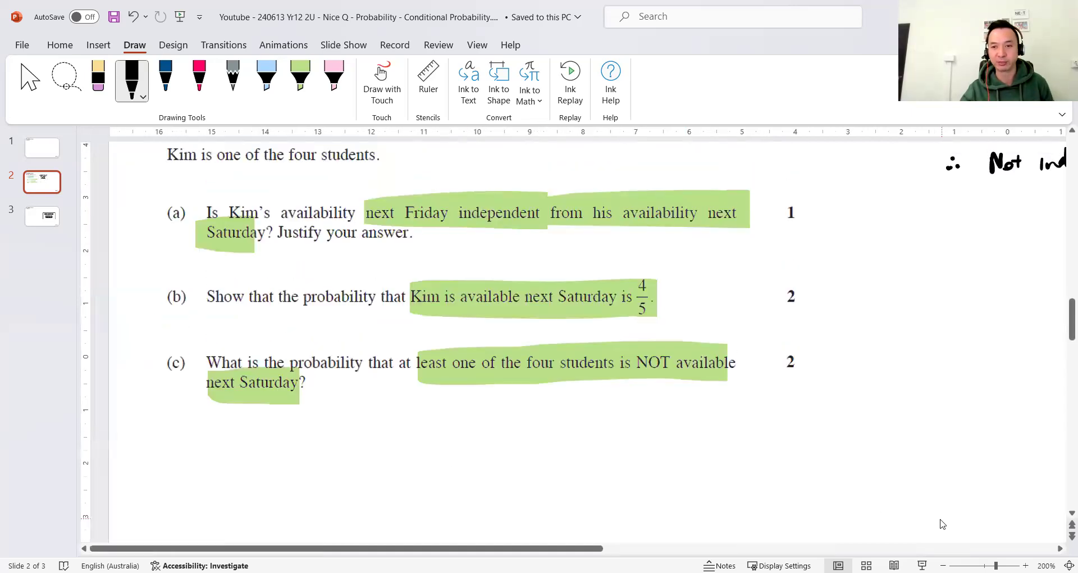
scroll(938, 523, up, 1)
Step: Handwrite '(b) P(S) = 4/5' beside question (b) in black ink
drag(883, 307, 885, 325)
mouse_move(893, 307)
mouse_down()
mouse_move(893, 329)
mouse_move(875, 331)
mouse_up()
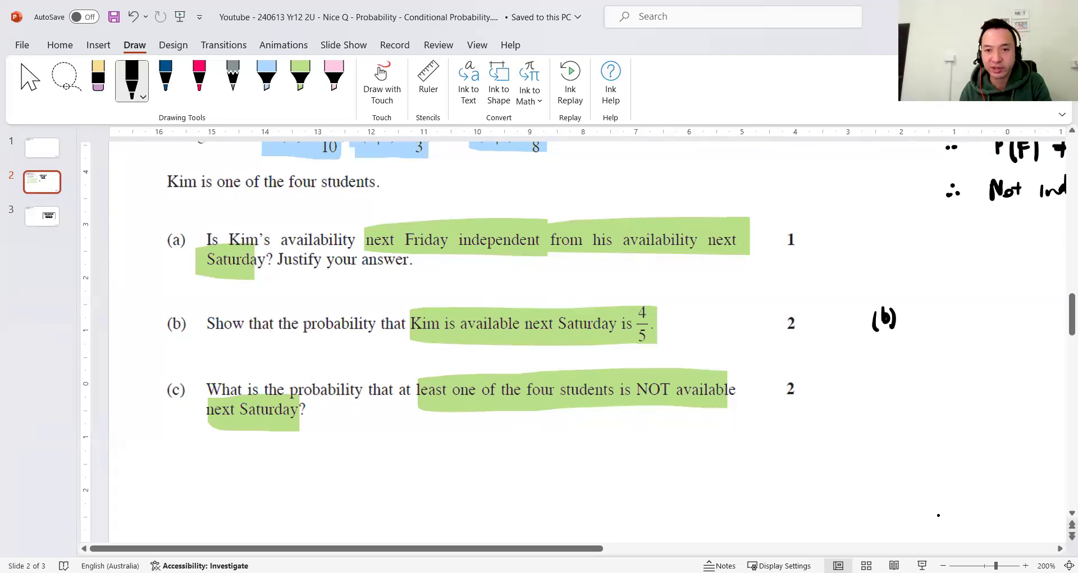
drag(928, 309, 931, 322)
mouse_move(949, 296)
mouse_down()
mouse_move(944, 331)
mouse_move(990, 311)
mouse_up()
drag(980, 318, 1013, 312)
mouse_move(1005, 317)
mouse_down()
mouse_move(1022, 322)
mouse_move(1010, 337)
mouse_up()
click(1060, 548)
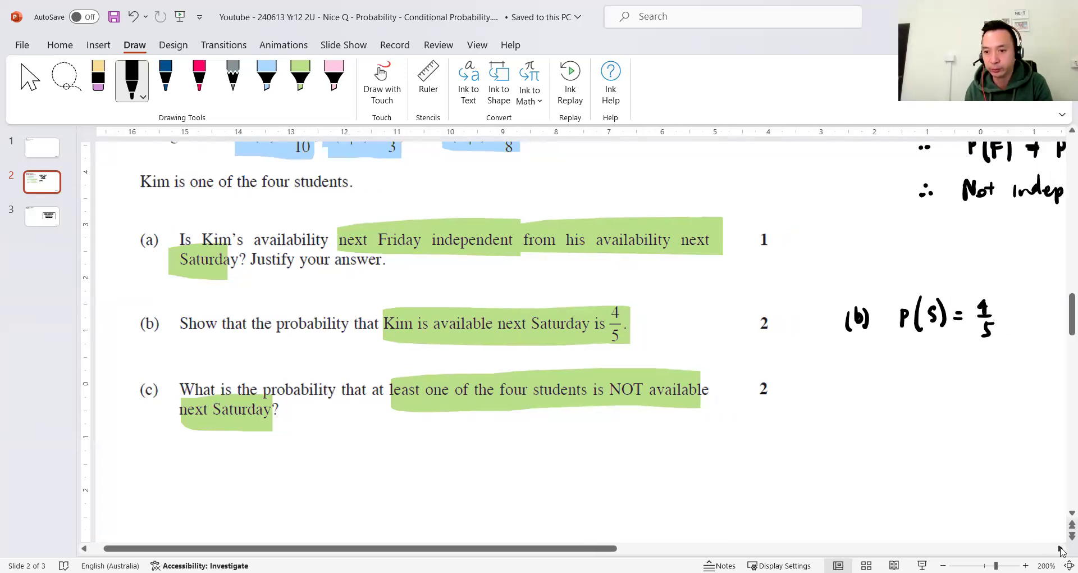
click(1060, 548)
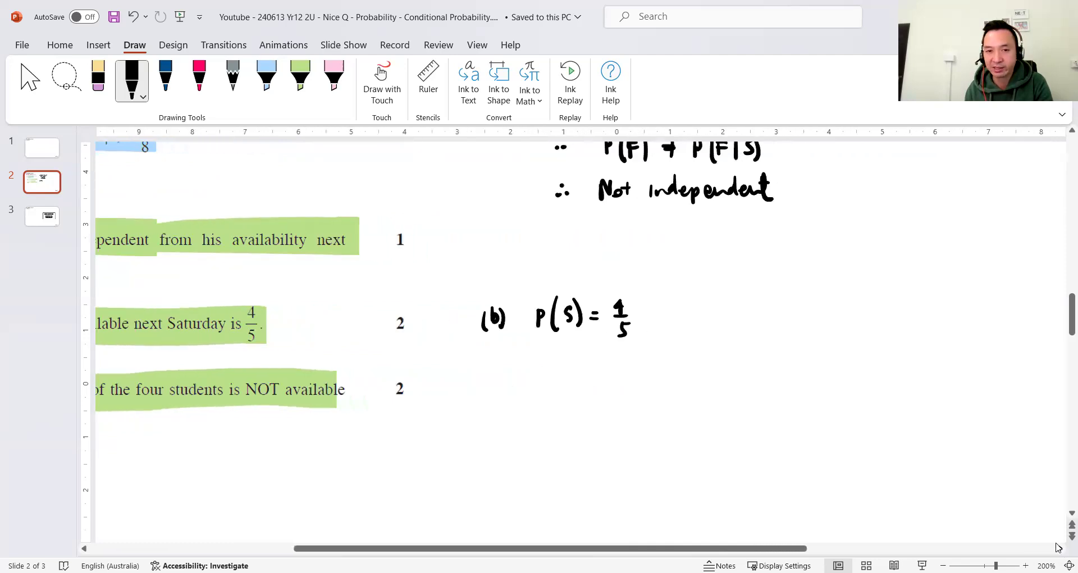
click(247, 548)
scroll(280, 508, up, 2)
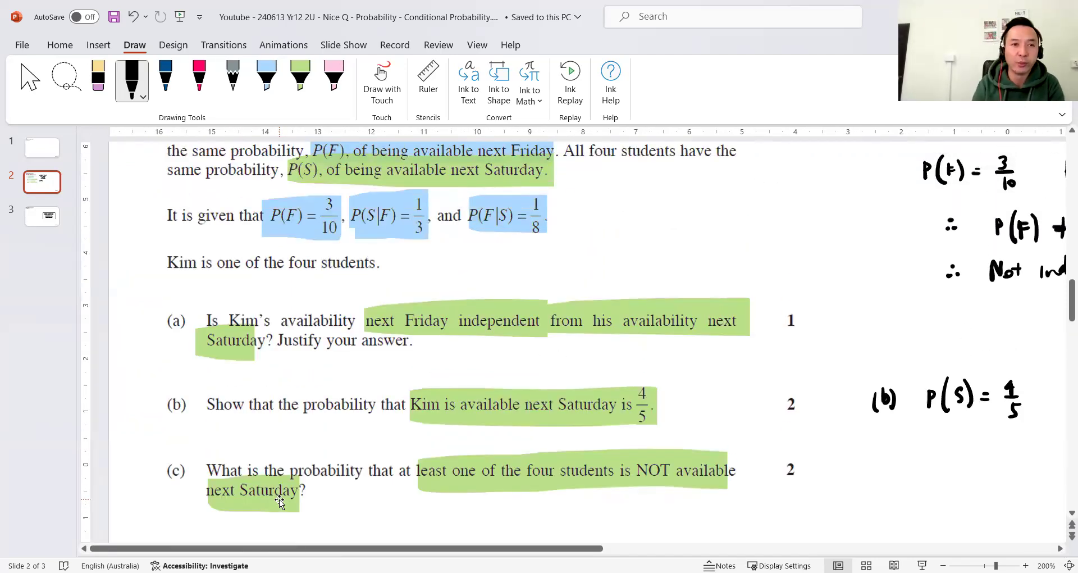
click(198, 82)
Step: Undo a red outline and box P(F) = 3/10 in dark blue ink
mouse_move(406, 185)
mouse_down()
mouse_move(436, 186)
mouse_move(273, 196)
mouse_move(258, 238)
mouse_move(439, 240)
mouse_up()
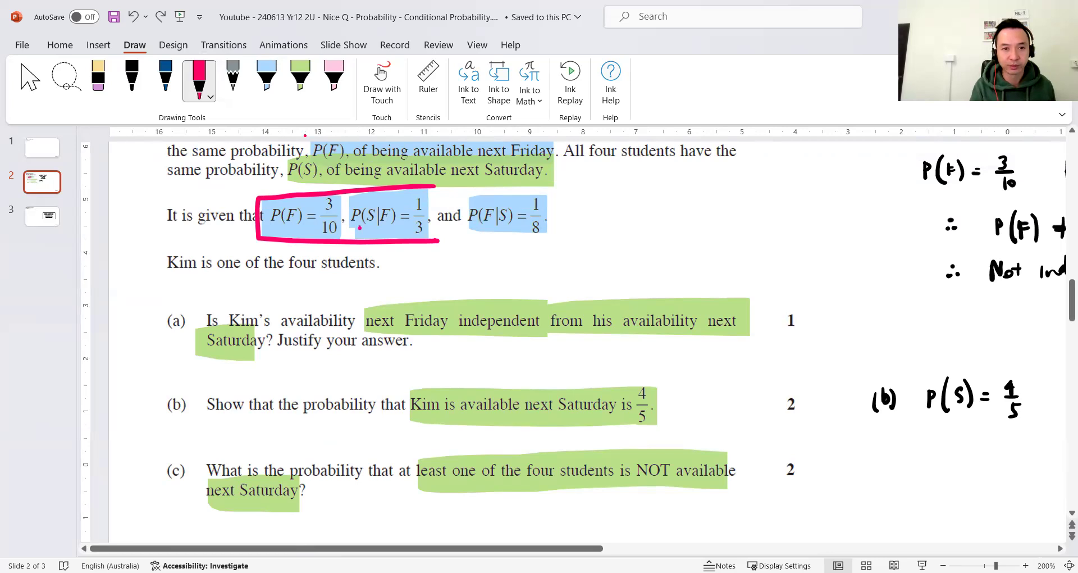
key(ctrl+z)
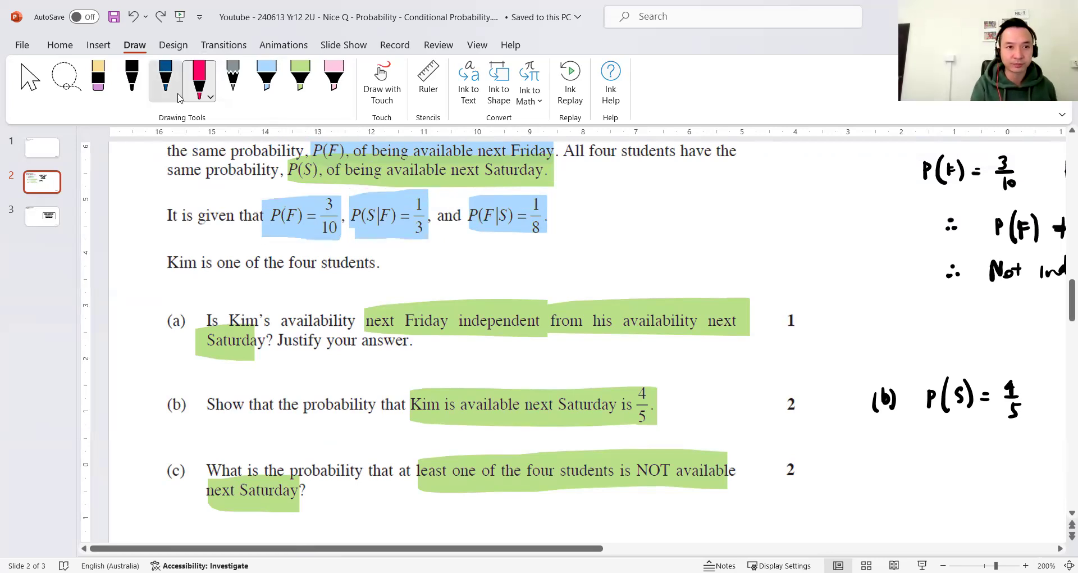
click(165, 79)
mouse_move(345, 189)
mouse_down()
mouse_move(284, 185)
mouse_move(261, 198)
mouse_move(265, 239)
mouse_move(344, 240)
mouse_move(345, 194)
mouse_up()
mouse_move(554, 191)
mouse_down()
mouse_move(467, 192)
mouse_move(517, 241)
mouse_move(553, 242)
mouse_move(553, 192)
mouse_up()
drag(557, 192, 557, 238)
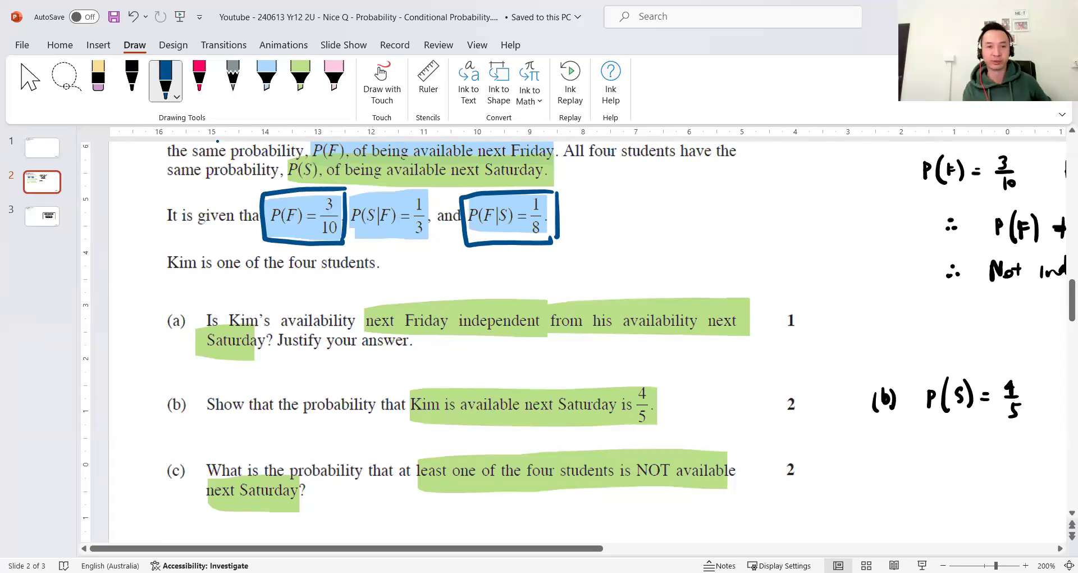
Step: Replace the P(F|S) box with a dark blue box around P(S|F) = 1/3
key(ctrl+z)
key(ctrl+z)
mouse_move(354, 190)
mouse_down()
mouse_move(433, 186)
mouse_move(435, 239)
mouse_up()
mouse_move(351, 188)
mouse_down()
mouse_move(350, 238)
mouse_move(435, 238)
mouse_up()
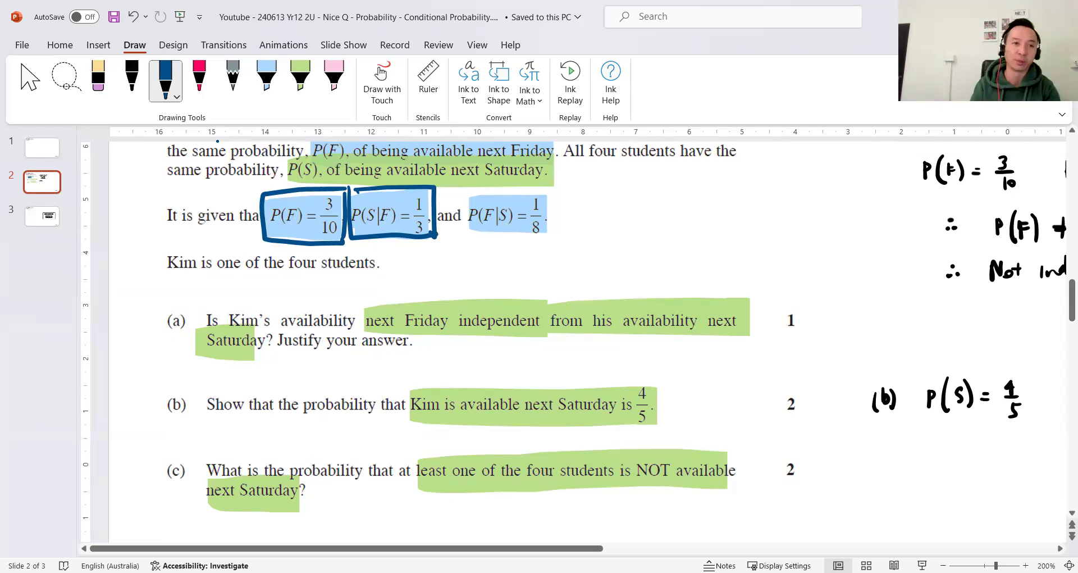
click(132, 79)
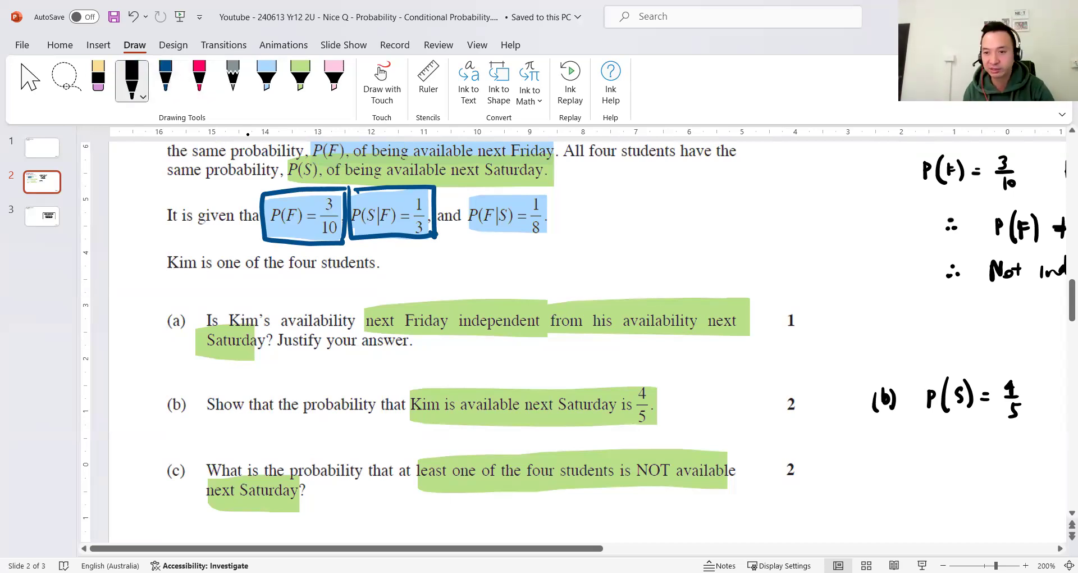
click(1060, 548)
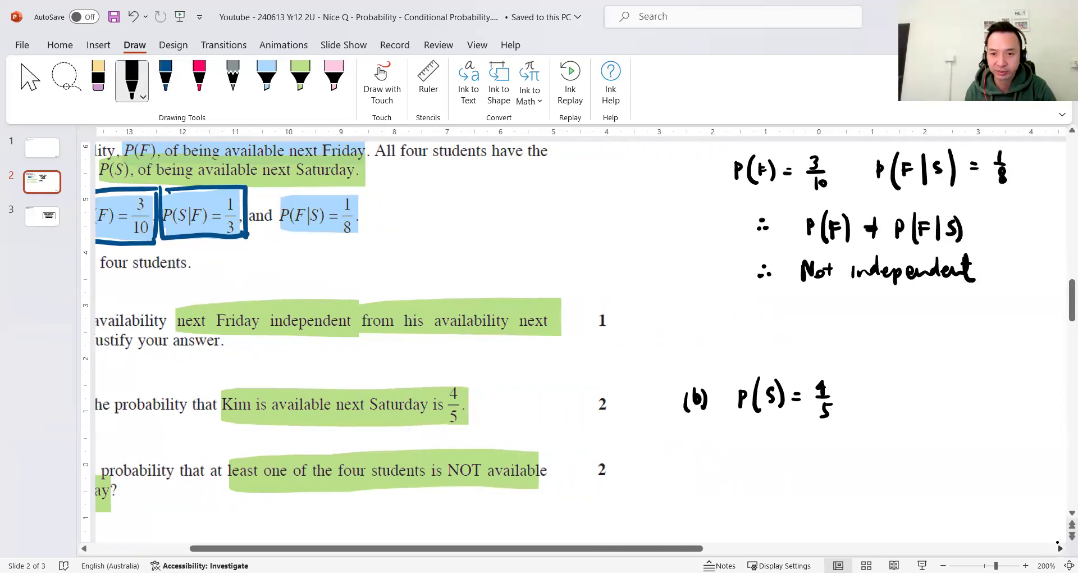
Step: Write 'Prove:' above the part (b) line and start a new line with P(S|F)
mouse_move(737, 355)
mouse_down()
mouse_move(735, 372)
mouse_move(782, 368)
mouse_up()
click(787, 360)
click(788, 368)
drag(740, 462, 744, 477)
mouse_move(764, 454)
mouse_down()
mouse_move(762, 495)
mouse_move(773, 475)
mouse_move(769, 484)
mouse_up()
mouse_move(791, 463)
mouse_down()
mouse_move(792, 486)
mouse_move(814, 466)
mouse_up()
drag(804, 475, 812, 475)
mouse_move(818, 458)
mouse_down()
mouse_move(821, 486)
mouse_move(850, 472)
mouse_up()
Step: Complete the formula as P(S|F) = P(S∩F) / P(F)
drag(841, 479, 849, 478)
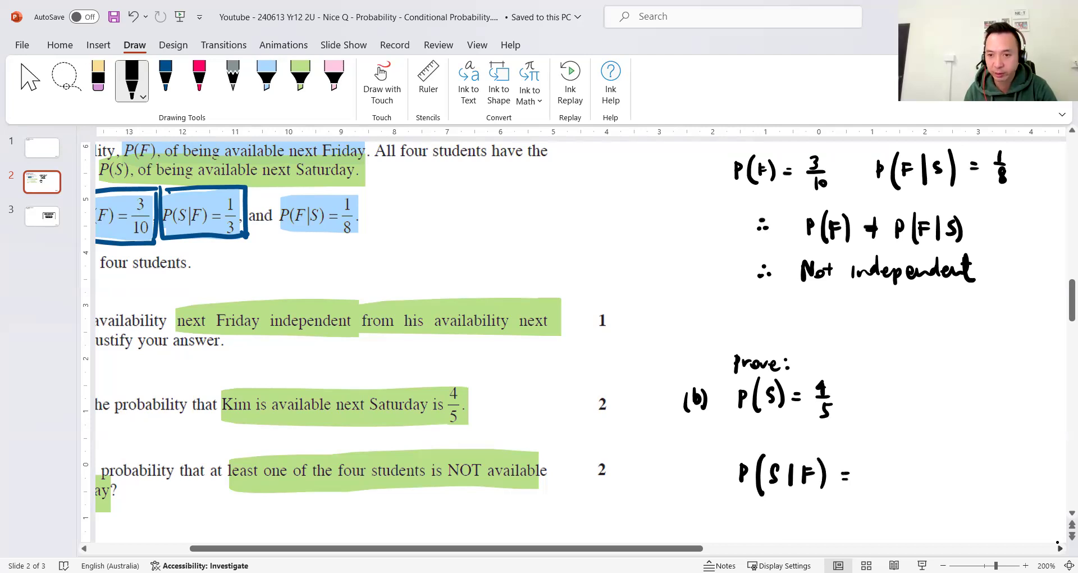
drag(892, 450, 895, 463)
mouse_move(916, 442)
mouse_down()
mouse_move(916, 474)
mouse_move(949, 449)
mouse_move(958, 470)
mouse_up()
mouse_move(967, 454)
mouse_down()
mouse_move(968, 469)
mouse_move(980, 452)
mouse_up()
drag(971, 461, 978, 460)
drag(983, 447, 990, 473)
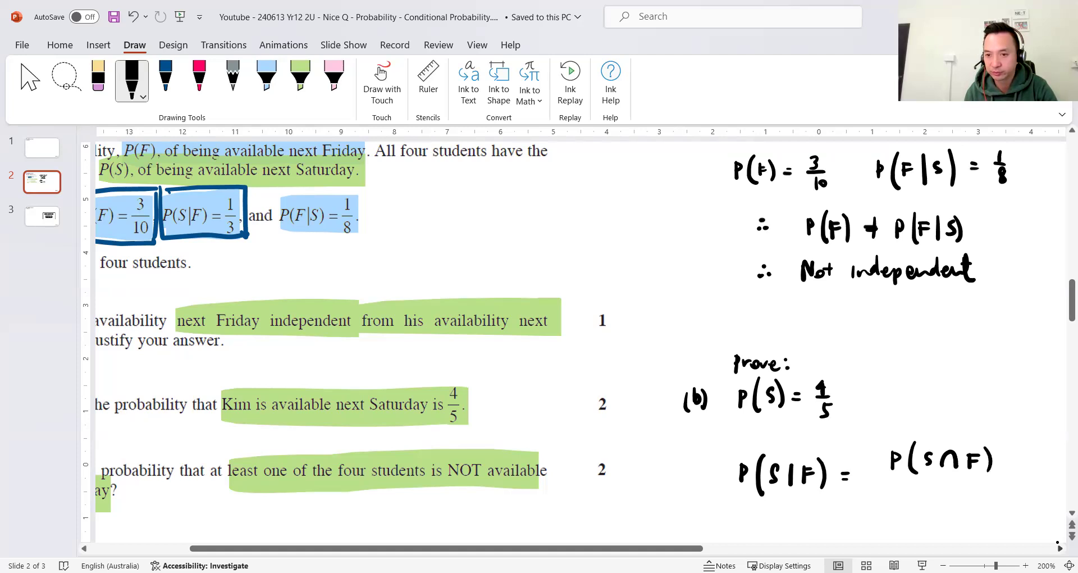
drag(887, 482, 996, 481)
mouse_move(930, 496)
mouse_down()
mouse_move(931, 516)
mouse_move(933, 505)
mouse_up()
mouse_move(949, 492)
mouse_down()
mouse_move(946, 516)
mouse_move(966, 499)
mouse_up()
drag(956, 507, 964, 507)
drag(969, 494, 974, 520)
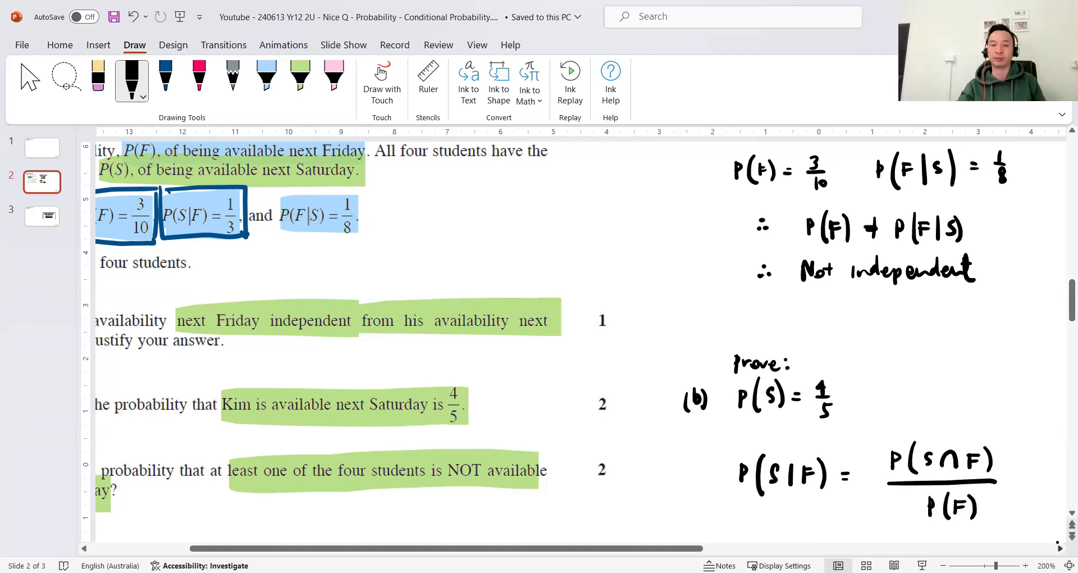
scroll(886, 489, down, 2)
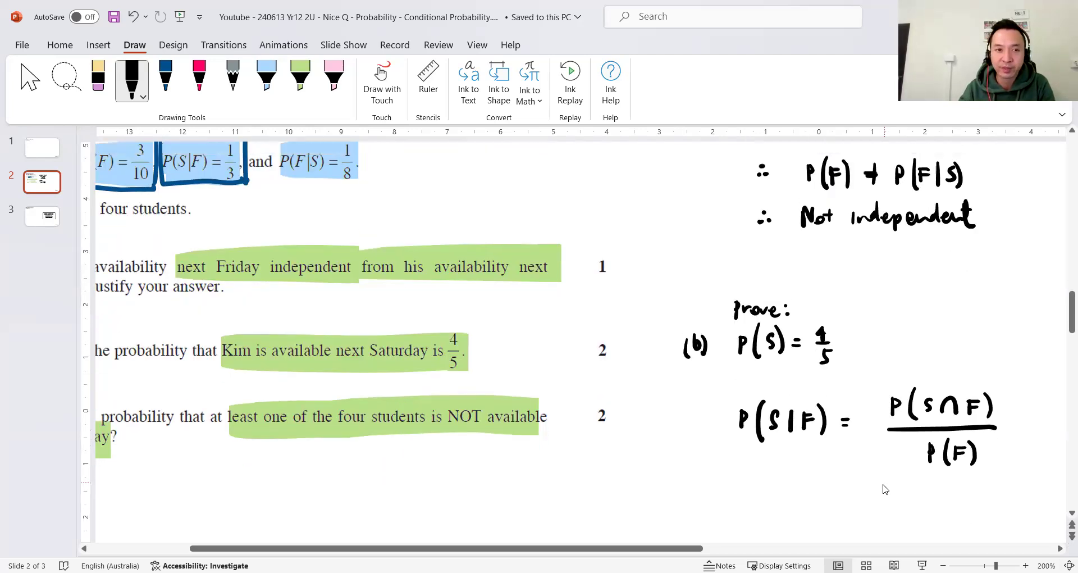
scroll(886, 489, up, 1)
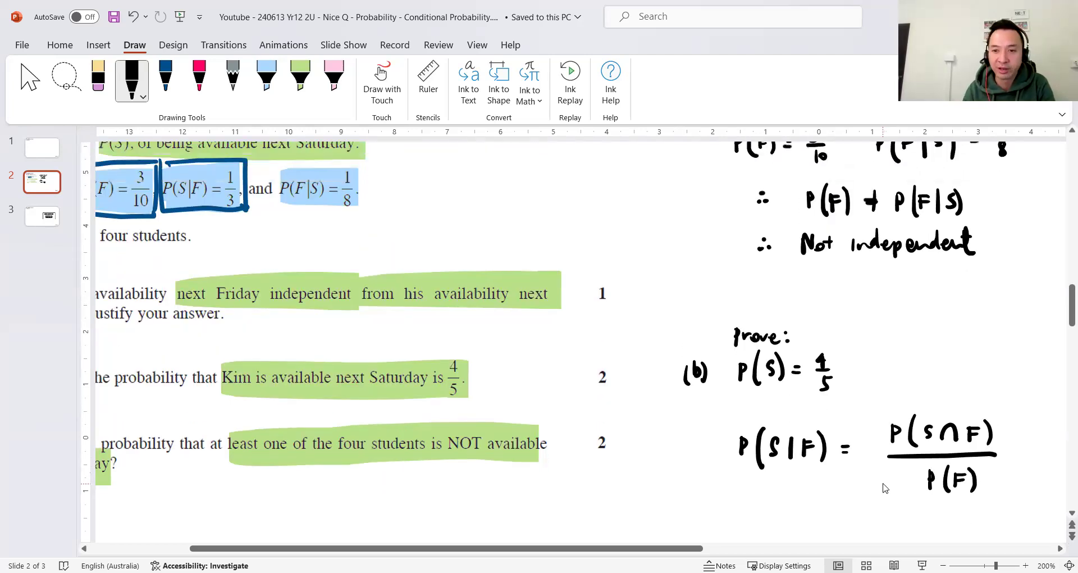
click(199, 80)
Step: In pink ink, circle P(S|F) and P(F) in the formula and label them 1/3 and 3/10
mouse_move(742, 425)
mouse_down()
mouse_move(781, 419)
mouse_move(831, 460)
mouse_move(764, 416)
mouse_up()
mouse_move(707, 475)
mouse_down()
mouse_move(717, 479)
mouse_move(700, 475)
mouse_up()
drag(690, 479, 691, 492)
mouse_move(932, 464)
mouse_down()
mouse_move(966, 502)
mouse_move(949, 461)
mouse_move(923, 472)
mouse_up()
drag(991, 477, 1000, 477)
drag(990, 483, 1028, 481)
mouse_move(1022, 484)
mouse_down()
mouse_move(1036, 482)
mouse_move(1030, 499)
mouse_up()
drag(1037, 490, 1036, 490)
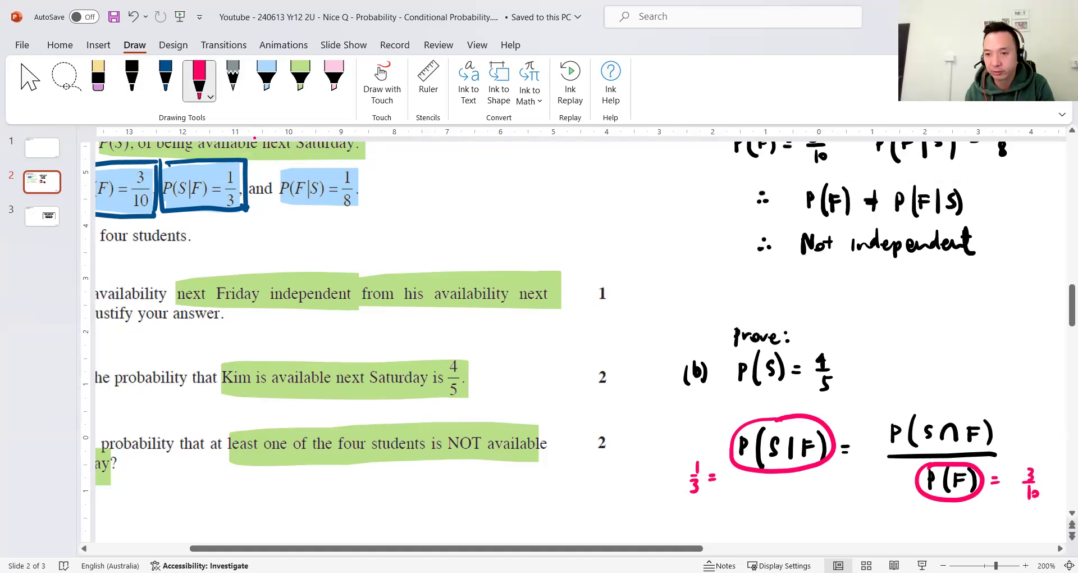
Step: Highlight the numerator P(S∩F) in light blue and circle it in dark blue
click(267, 78)
drag(898, 431, 982, 431)
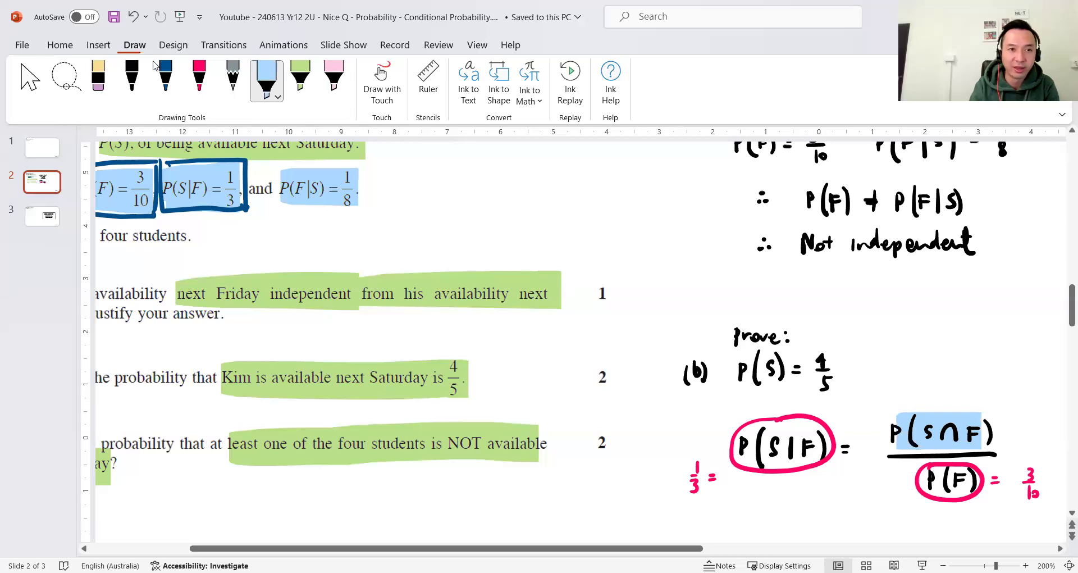
click(166, 79)
mouse_move(916, 412)
mouse_down()
mouse_move(894, 420)
mouse_move(995, 426)
mouse_move(960, 409)
mouse_up()
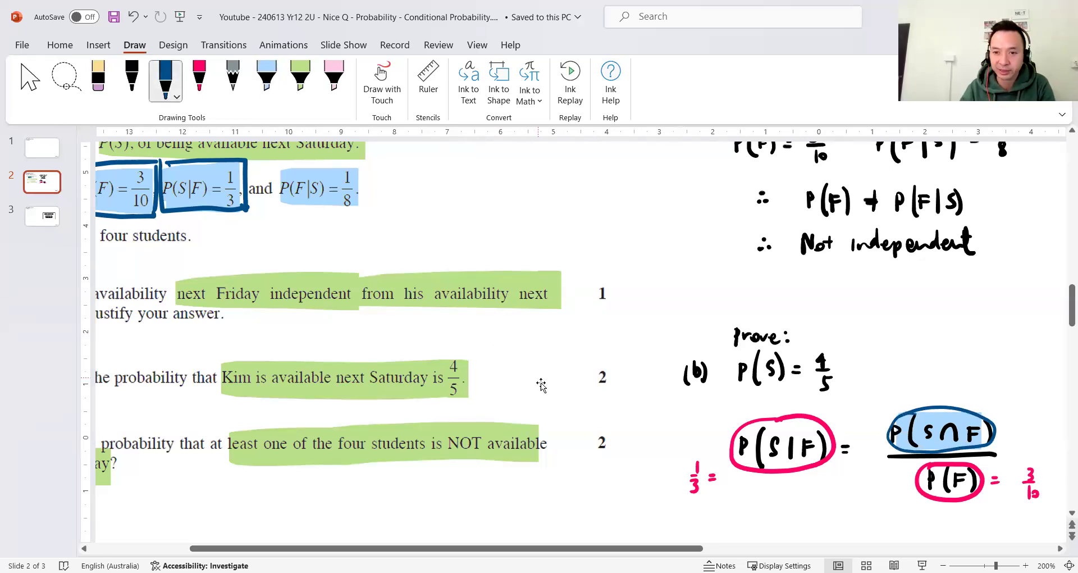
Step: In black ink, write the new line P(S∩F) = 1/3 × 3/10 = 1/10 with a tick
scroll(539, 382, down, 3)
click(132, 78)
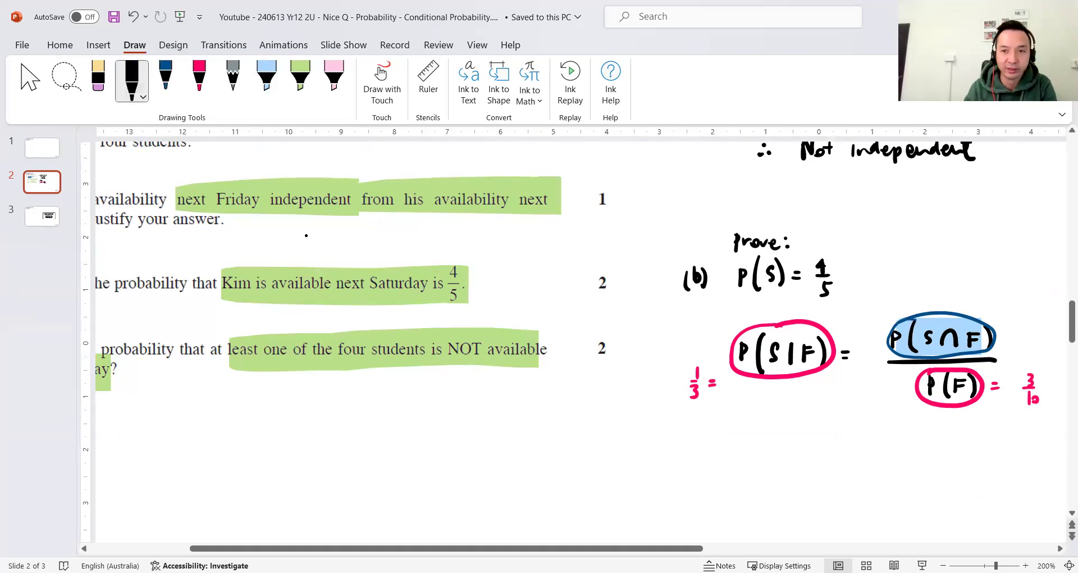
drag(715, 461, 718, 473)
mouse_move(738, 456)
mouse_down()
mouse_move(731, 488)
mouse_move(783, 477)
mouse_move(793, 462)
mouse_up()
drag(784, 471, 797, 484)
drag(812, 472, 821, 471)
drag(811, 477, 846, 470)
mouse_move(842, 474)
mouse_down()
mouse_move(852, 474)
mouse_move(852, 490)
mouse_move(877, 483)
mouse_up()
mouse_move(876, 470)
mouse_down()
mouse_move(870, 482)
mouse_move(895, 474)
mouse_up()
mouse_move(887, 476)
mouse_down()
mouse_move(907, 475)
mouse_move(899, 492)
mouse_up()
drag(907, 482, 973, 474)
mouse_move(962, 476)
mouse_down()
mouse_move(982, 475)
mouse_move(972, 492)
mouse_move(981, 482)
mouse_up()
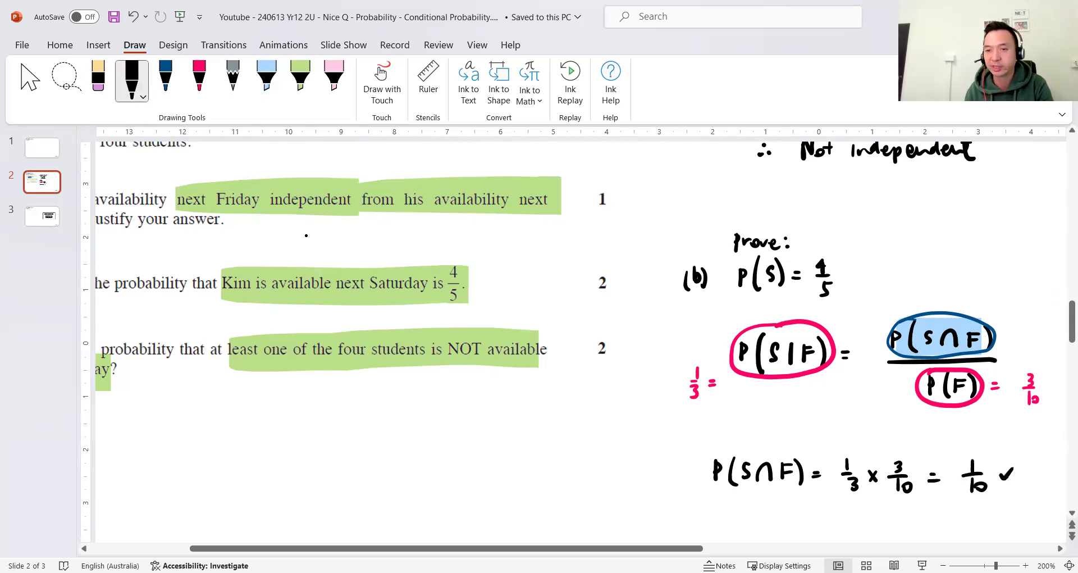